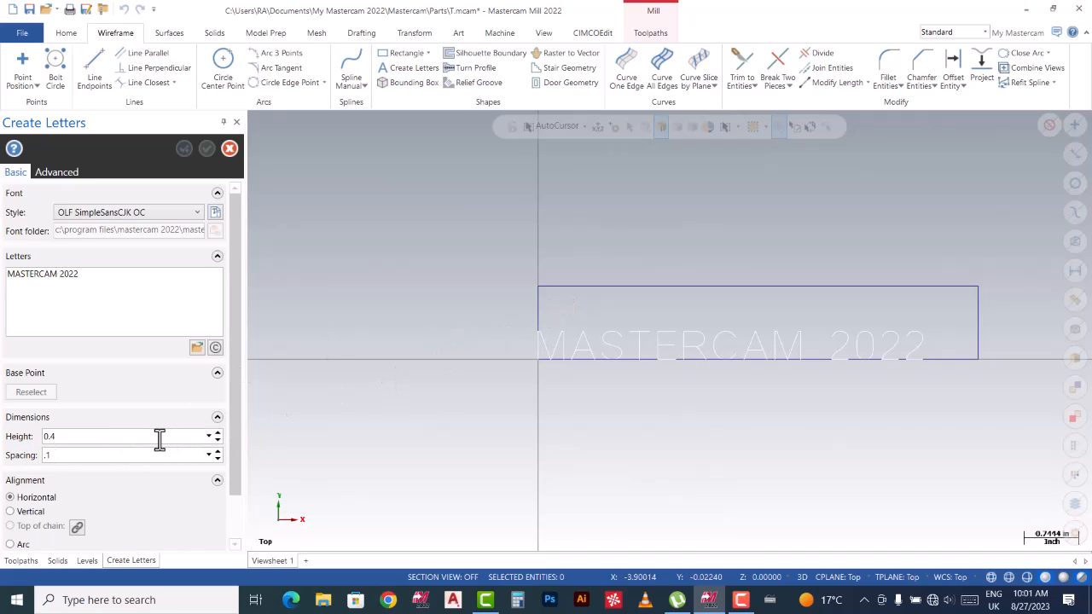
Place the MASTERCAM 2022 letters at height 0.4 and spacing 0.1, with their base point inside the rectangle.
left_click(101, 436)
left_click_drag(232, 367, 235, 407)
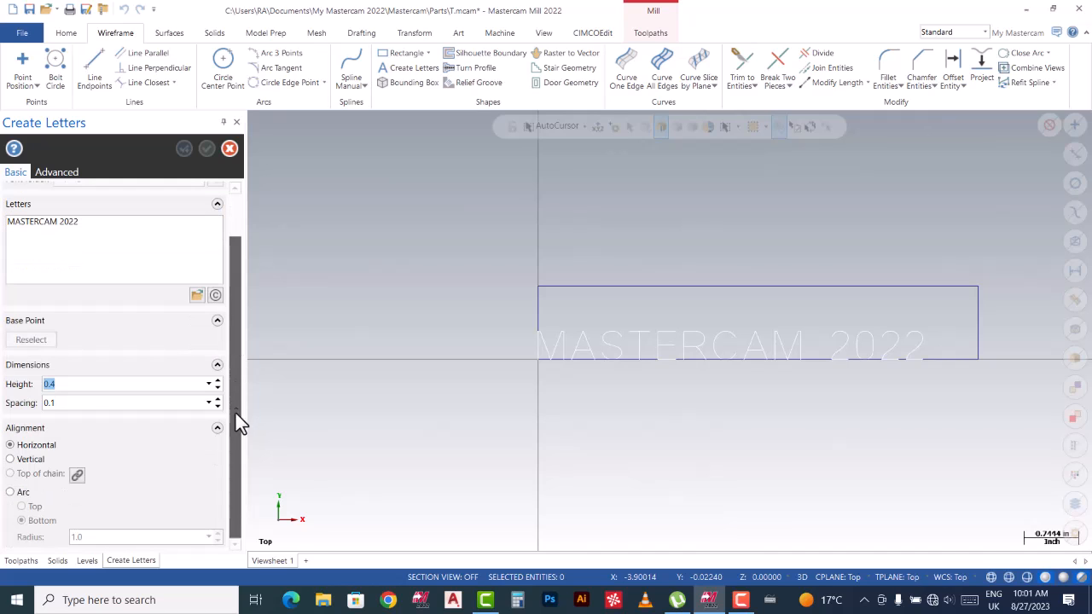
left_click(10, 447)
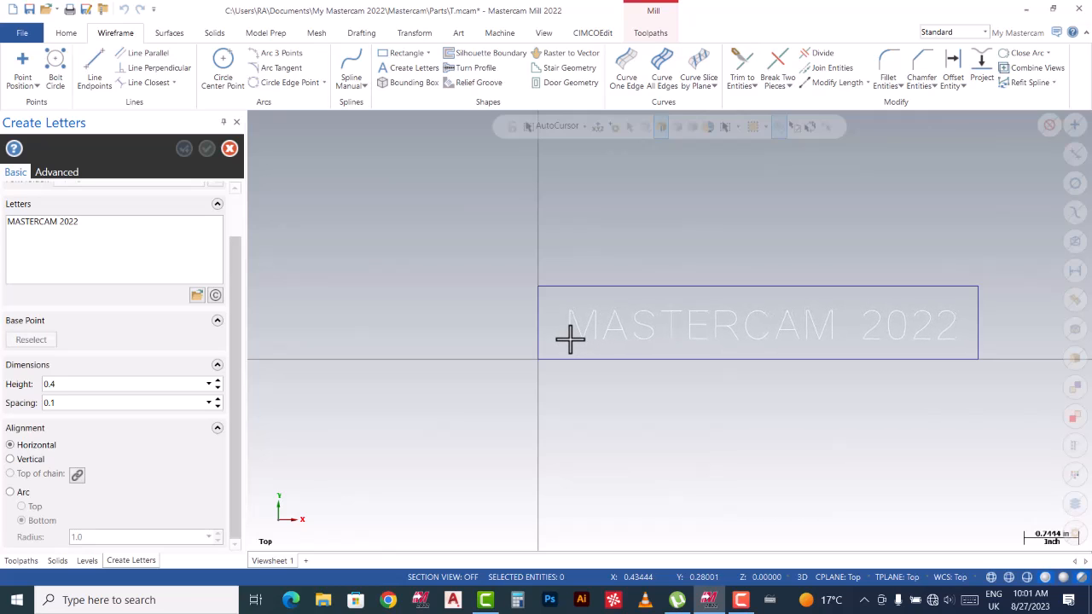
left_click(569, 339)
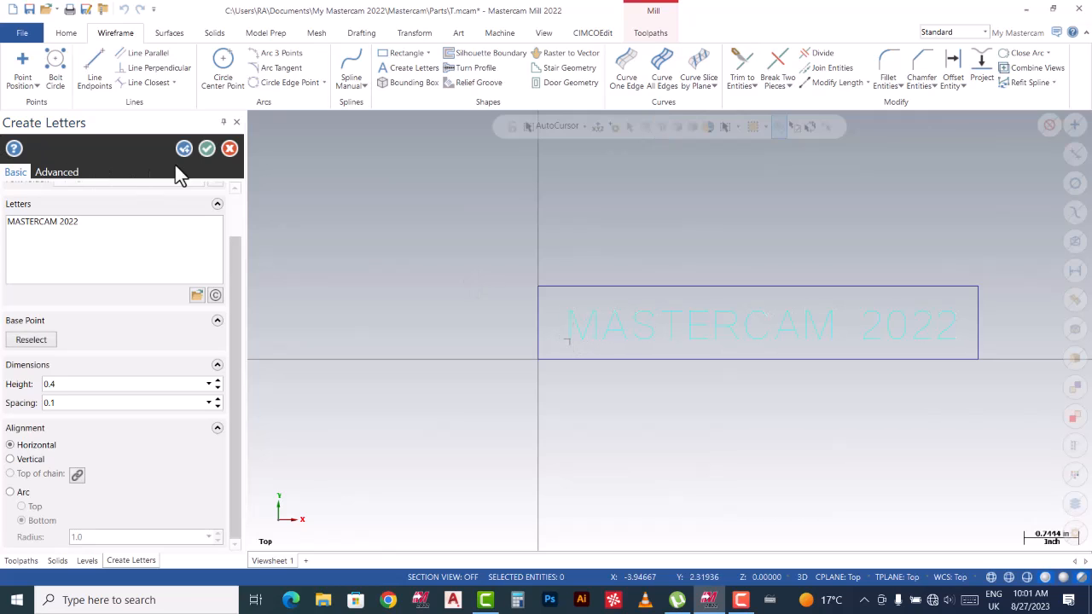
Accept the MASTERCAM 2022 lettering to finalize it in the rectangle.
left_click(207, 148)
scroll(959, 326, "up", 1)
scroll(960, 326, "up", 1)
scroll(665, 244, "up", 2)
scroll(402, 267, "down", 1)
scroll(378, 267, "down", 2)
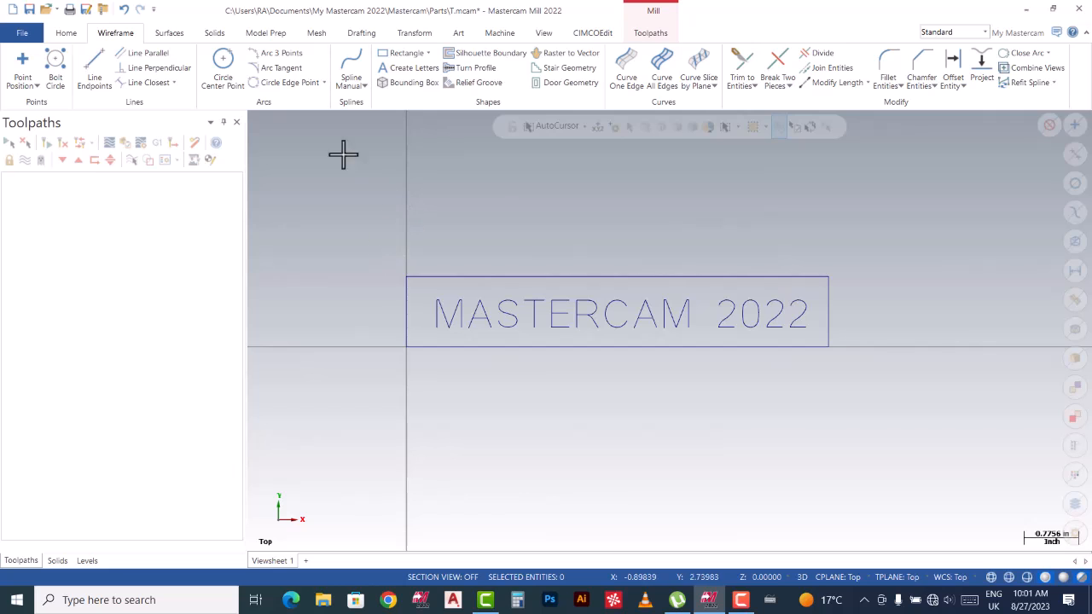
Add GENERIC OKUMA 4X MILL to the mill machine list and load it as the machine.
left_click(501, 34)
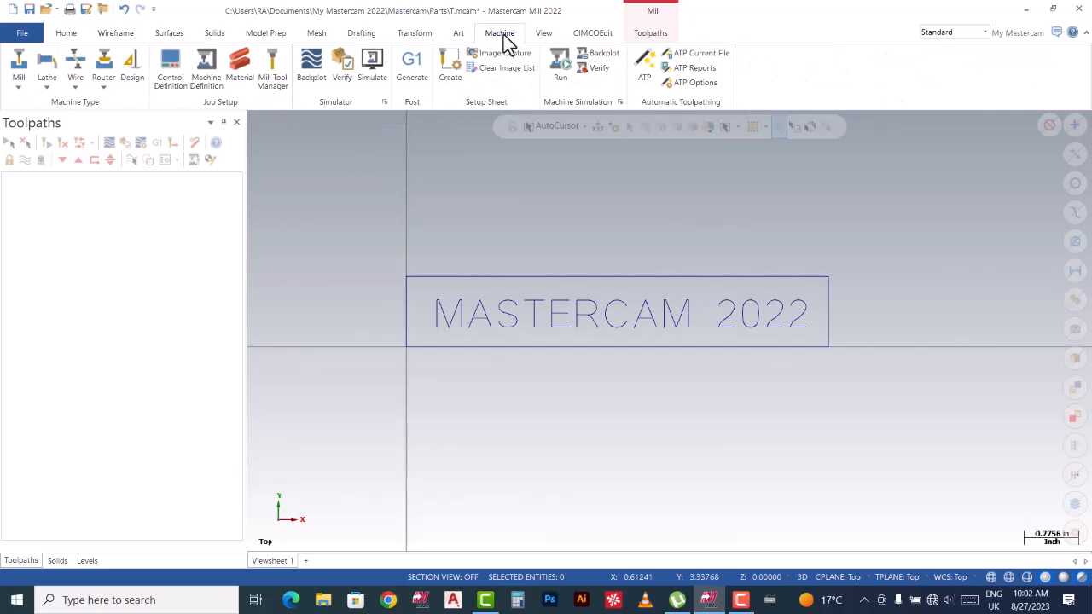
left_click(20, 89)
left_click(41, 120)
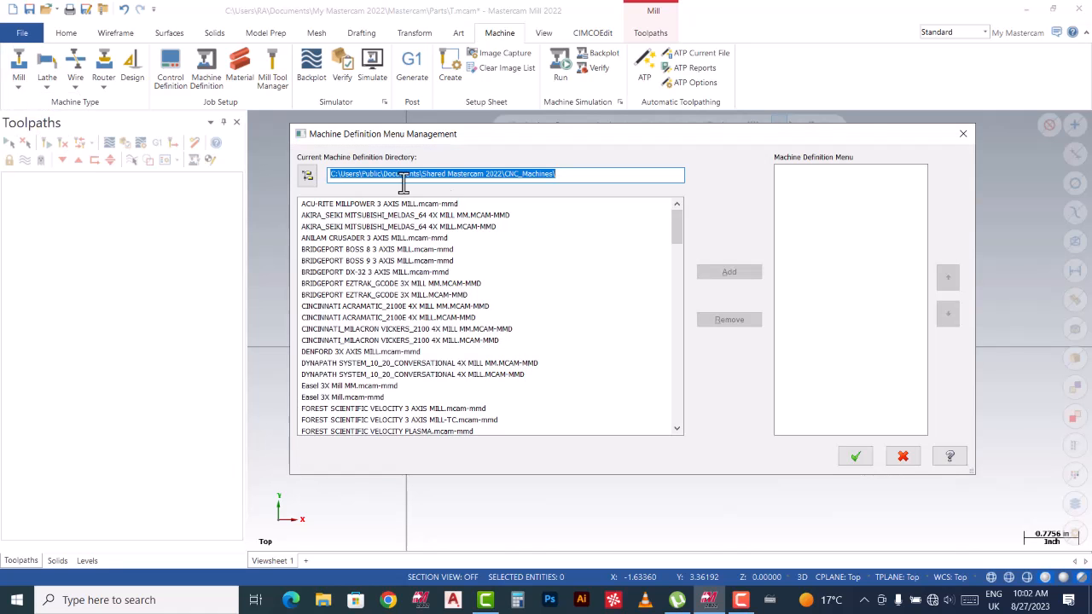
left_click_drag(676, 224, 678, 274)
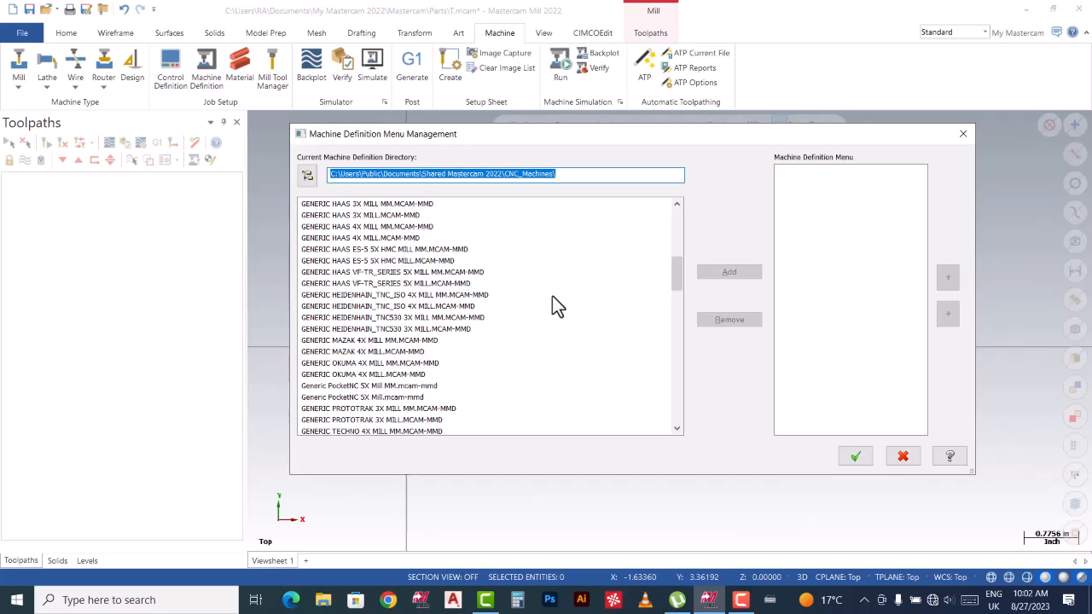
left_click(373, 377)
left_click(725, 273)
left_click(819, 171)
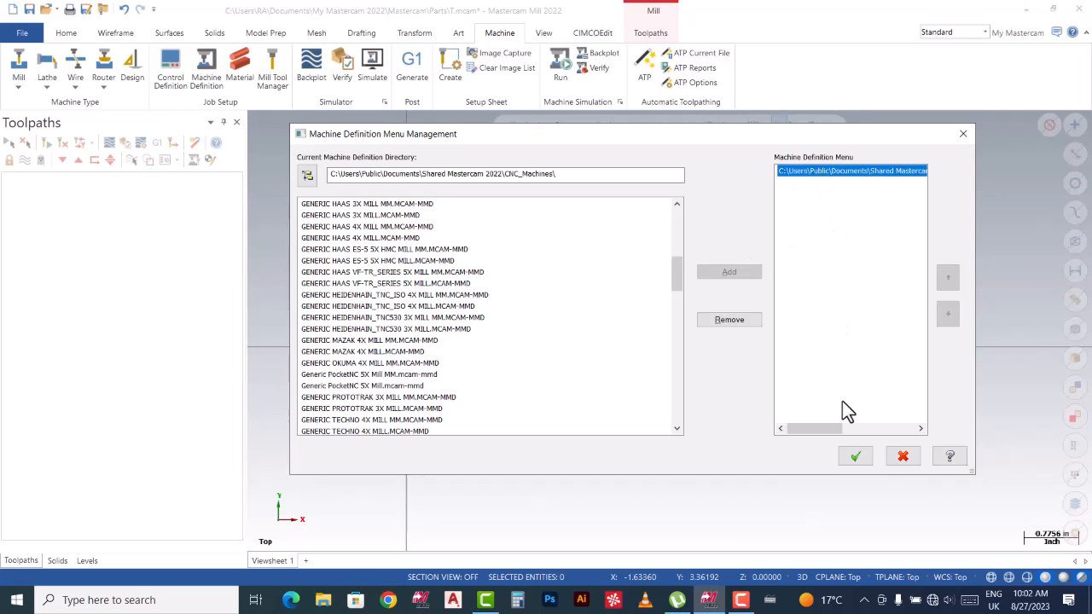
left_click(856, 458)
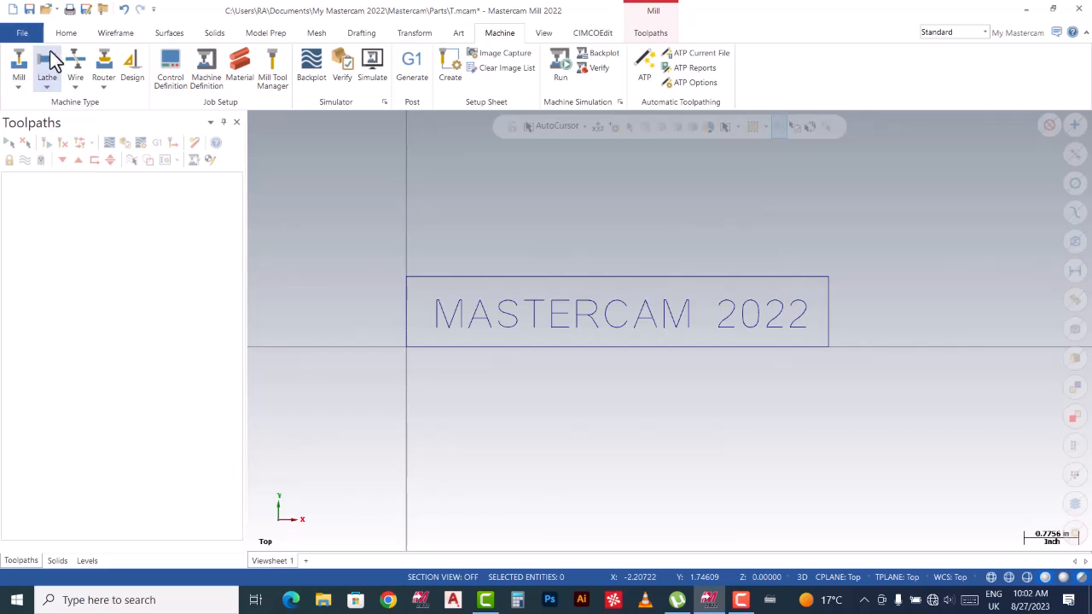
left_click(19, 87)
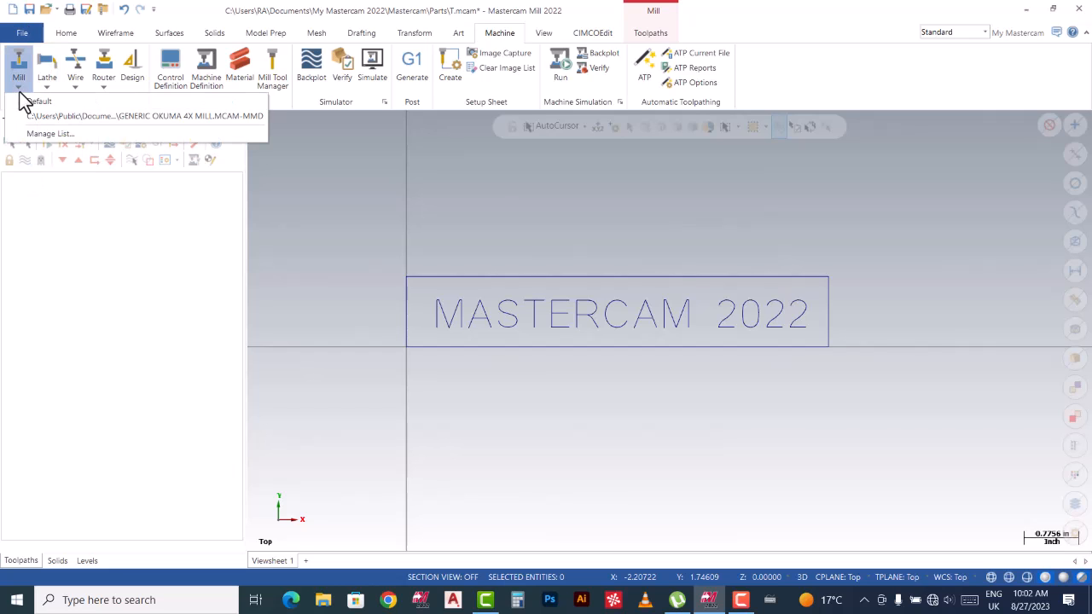
left_click(58, 116)
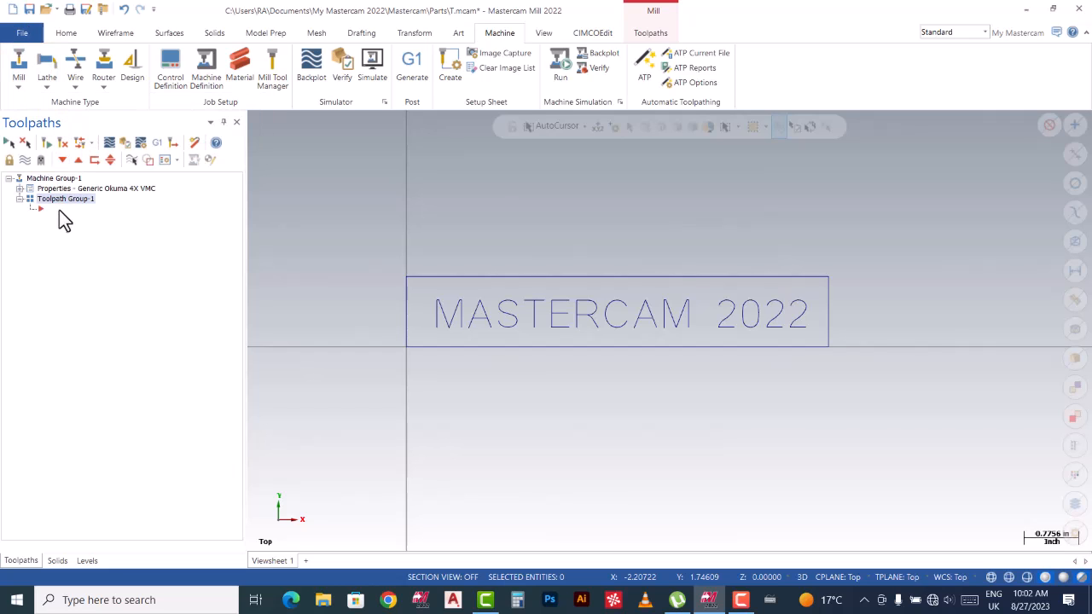
Insert a new Contour toolpath from the Toolpaths manager.
left_click(53, 210)
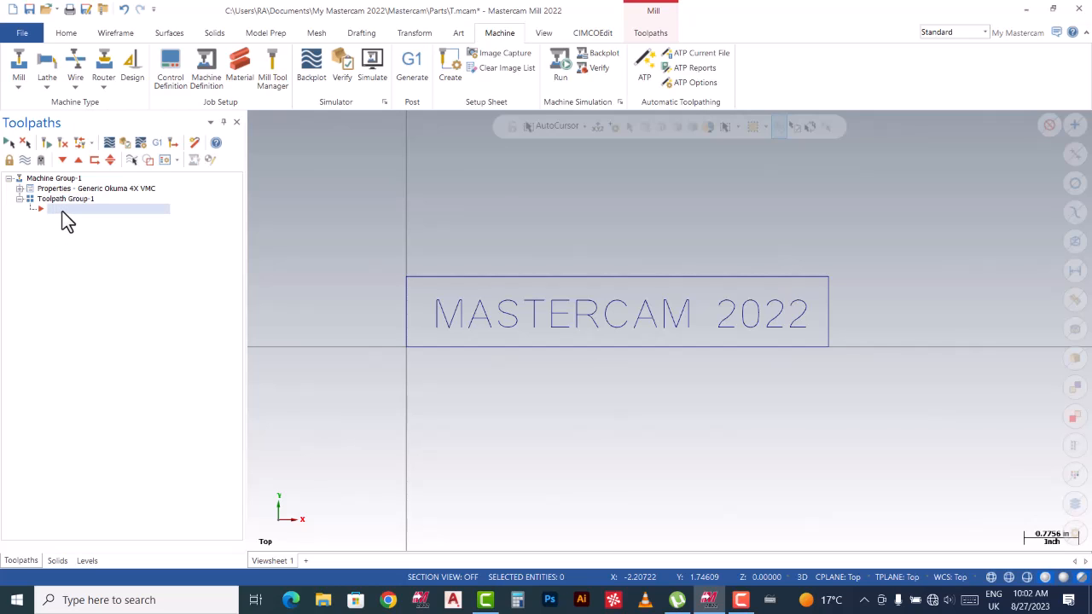
right_click(63, 212)
mouse_move(77, 221)
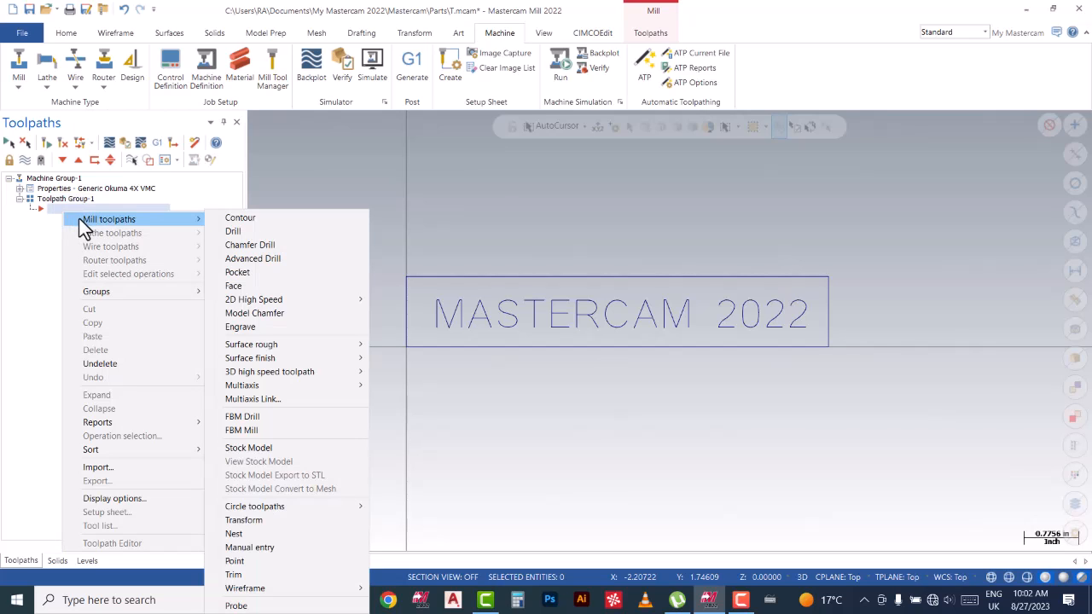
left_click(282, 218)
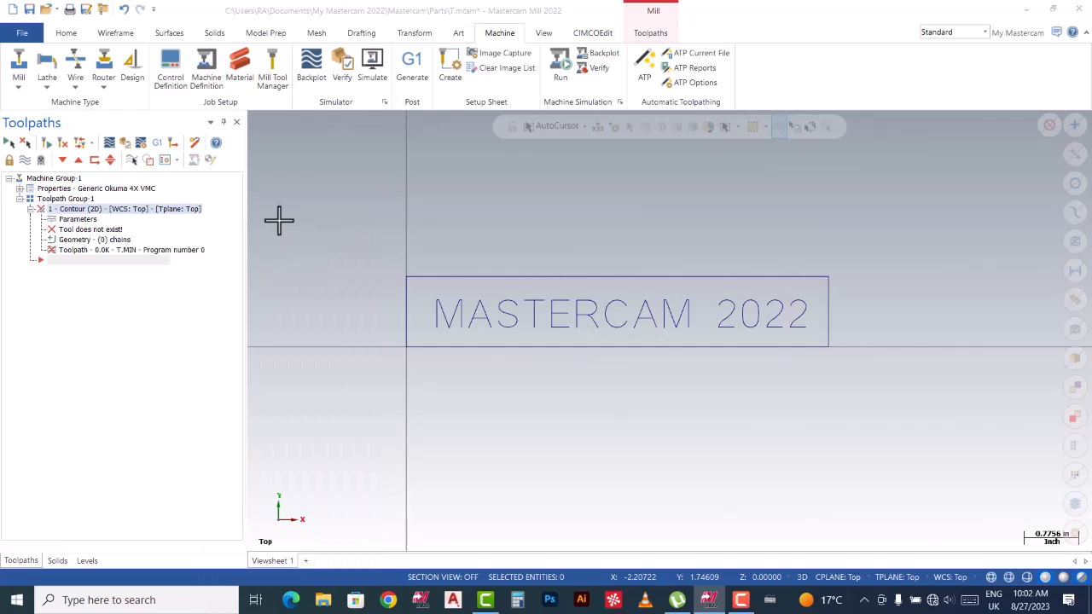
Window-chain all MASTERCAM 2022 letters, starting at the text's left end, and accept.
scroll(364, 246, "down", 2)
scroll(313, 255, "down", 2)
scroll(556, 292, "up", 5)
scroll(742, 282, "down", 2)
scroll(537, 289, "up", 2)
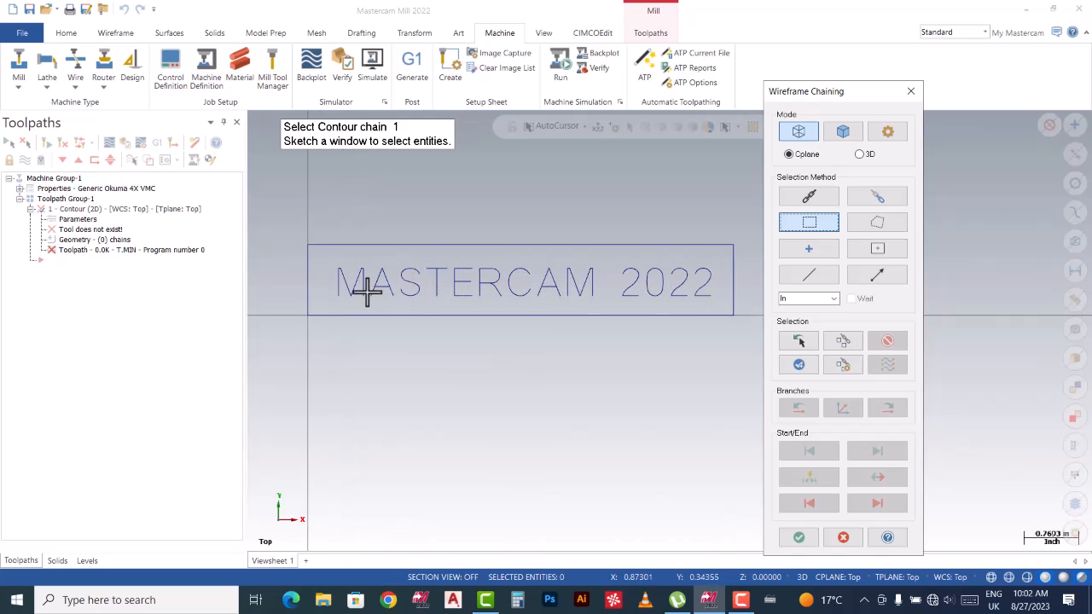
scroll(313, 298, "down", 1)
scroll(711, 264, "up", 1)
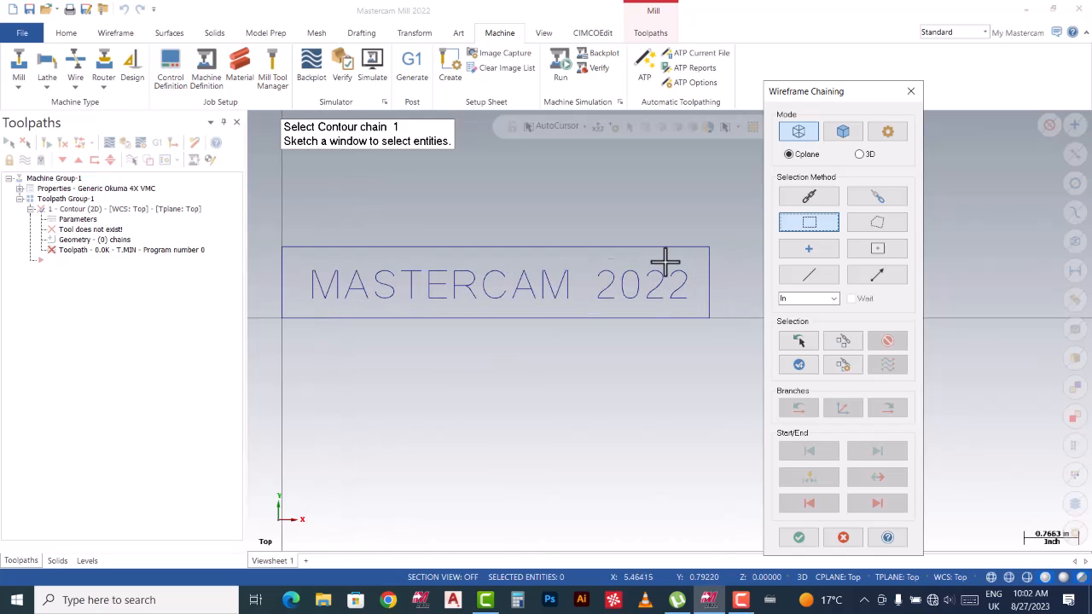
mouse_move(298, 258)
left_mouse_down()
mouse_move(349, 305)
mouse_move(580, 324)
mouse_move(692, 313)
left_mouse_up()
scroll(303, 274, "up", 2)
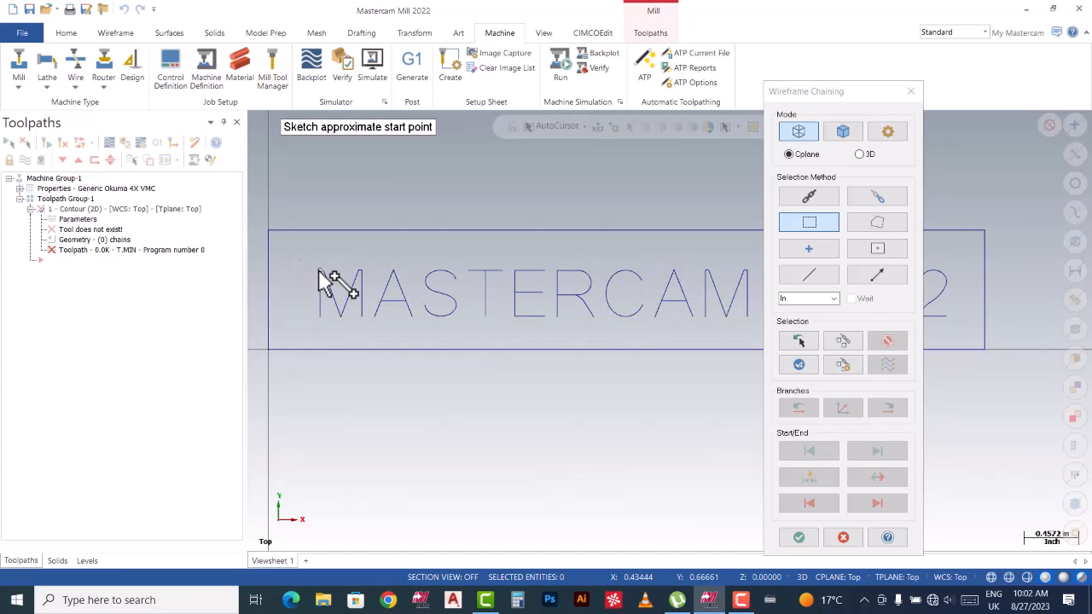
left_click(318, 270)
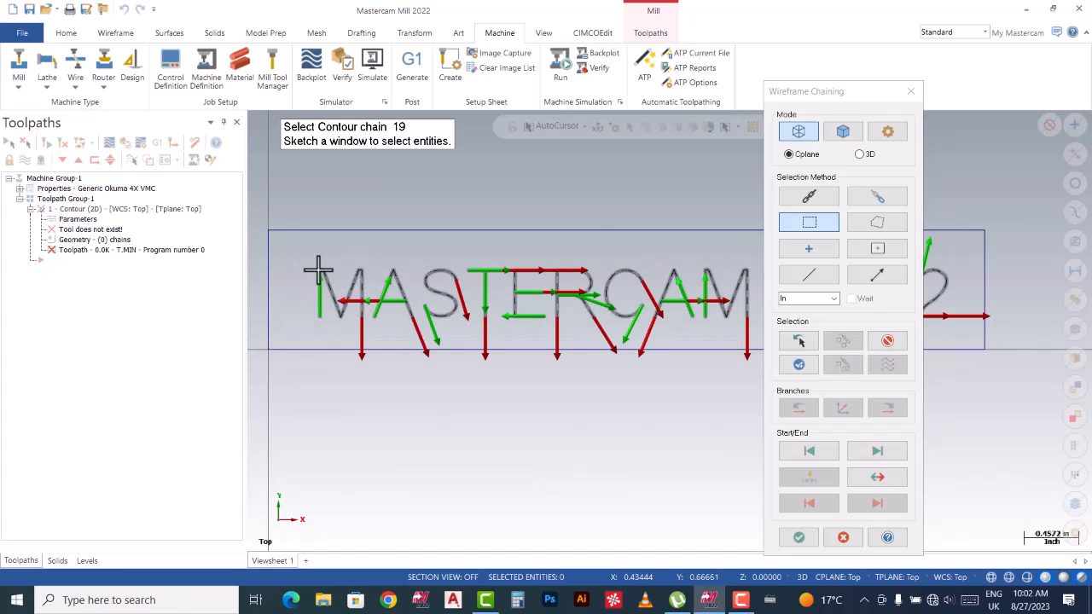
left_click(797, 537)
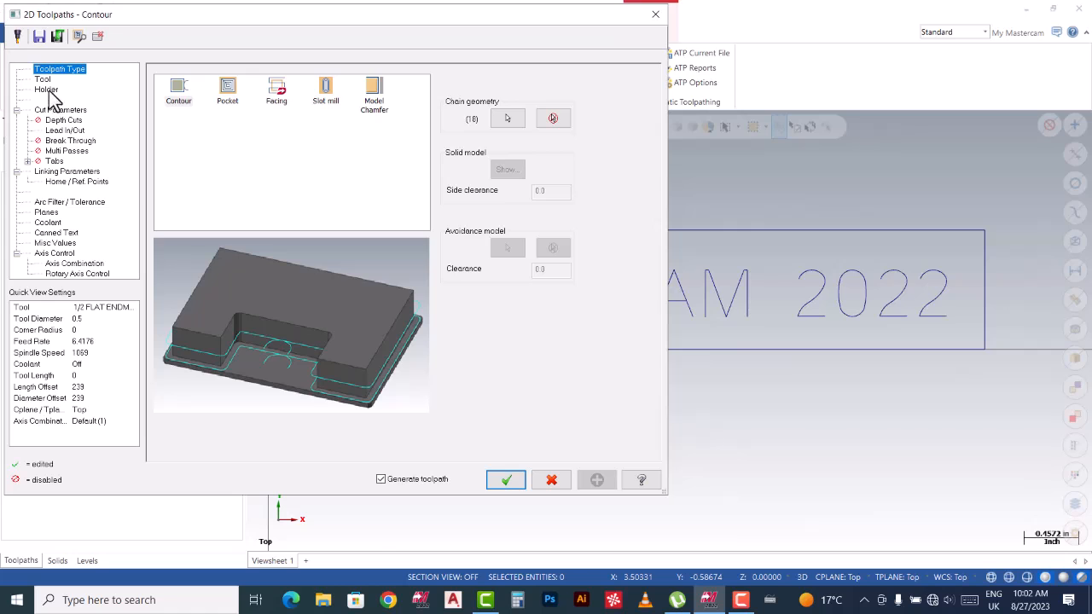
Filter the tool library to center drills and pick the 0.1875 2 CENTER DRILL.
left_click(43, 80)
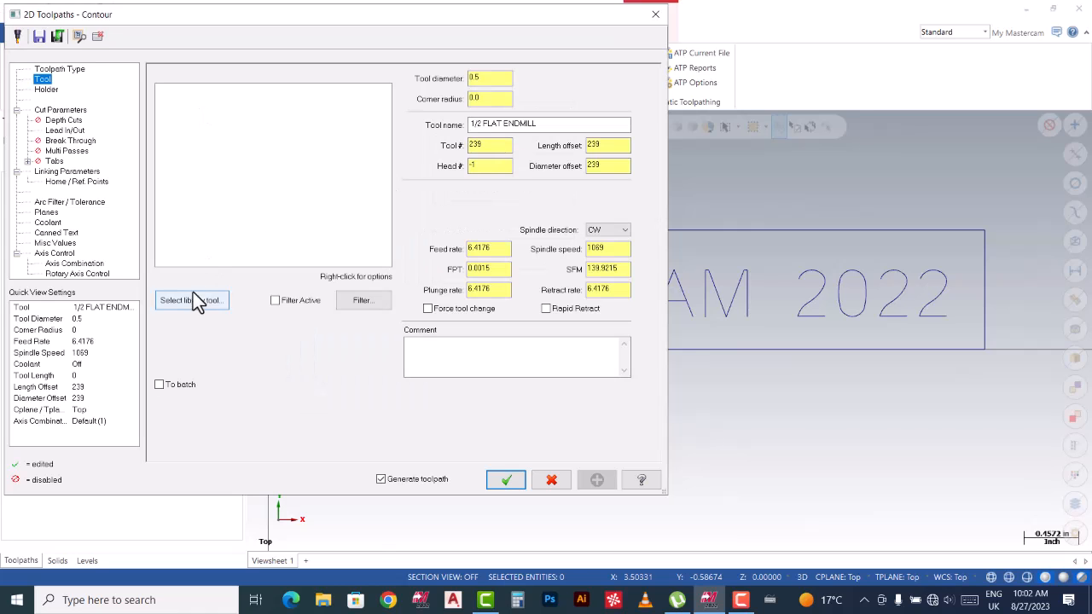
left_click(193, 302)
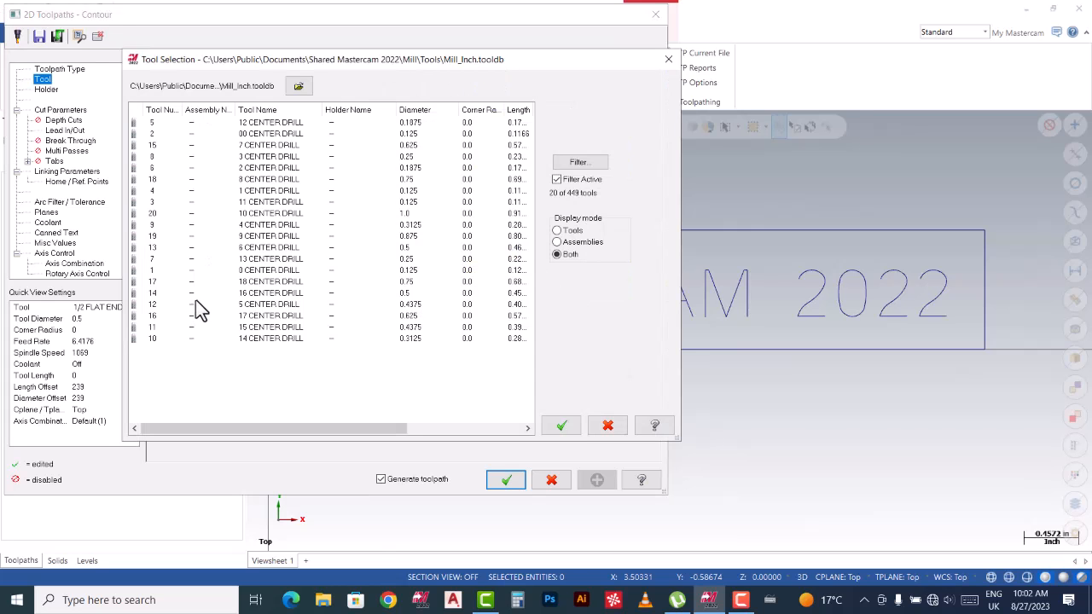
left_click(561, 181)
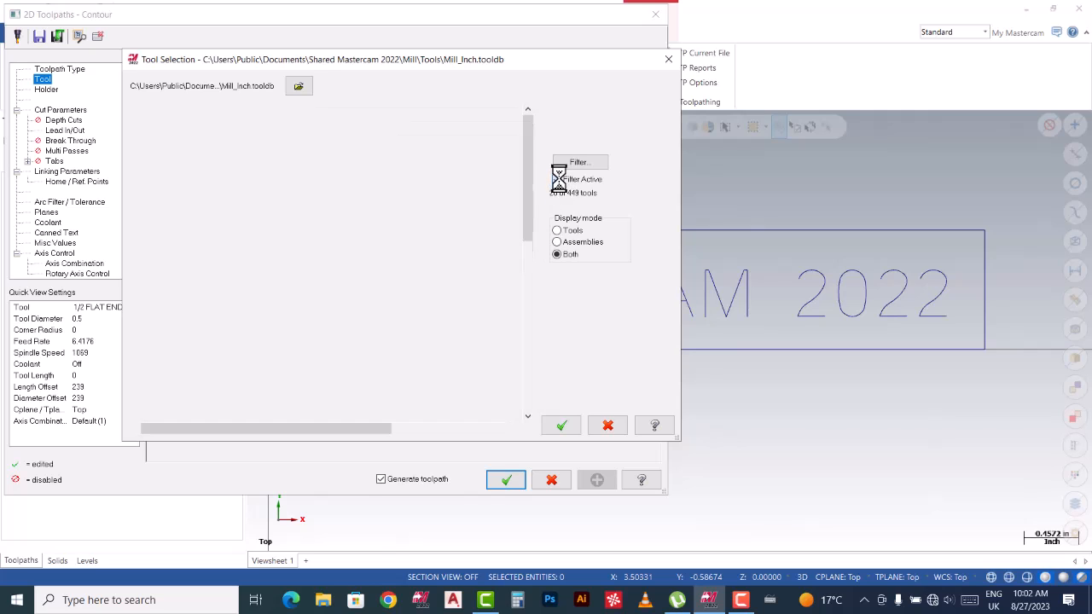
left_click(577, 164)
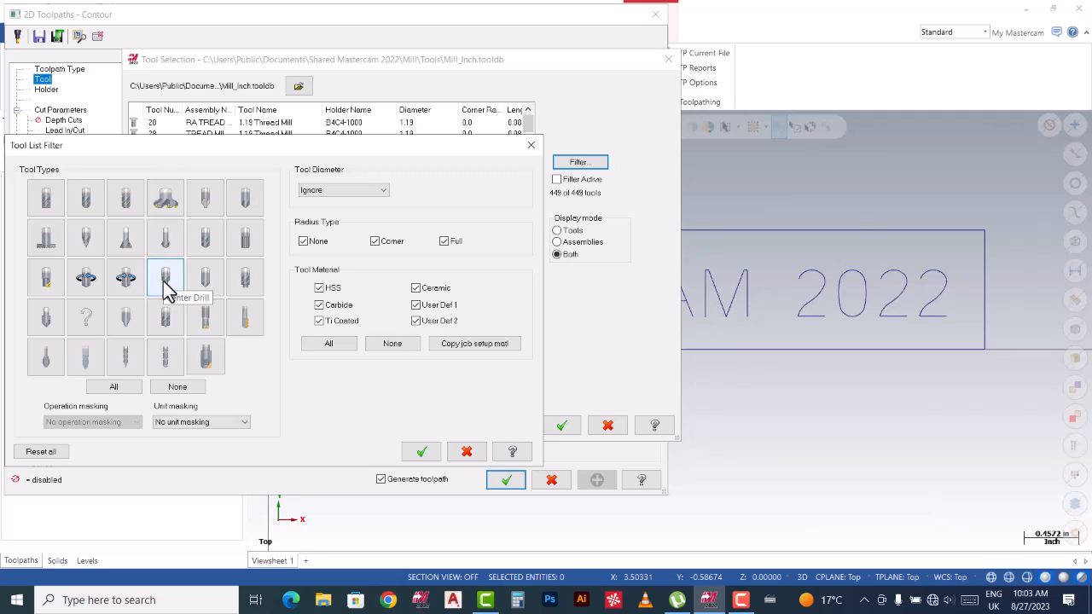
left_click(422, 449)
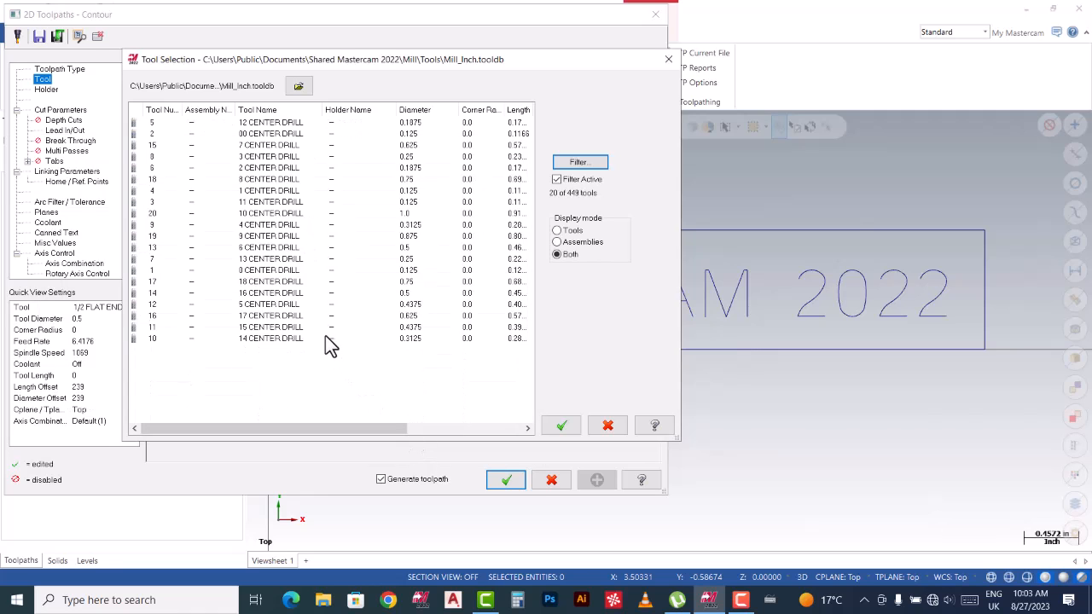
left_click(273, 169)
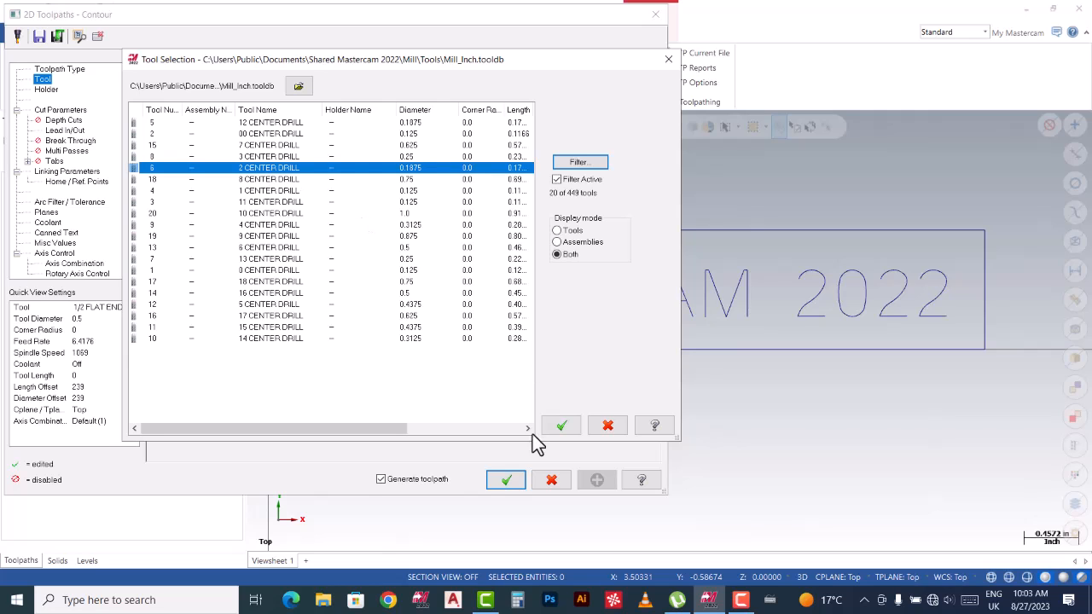
left_click(560, 425)
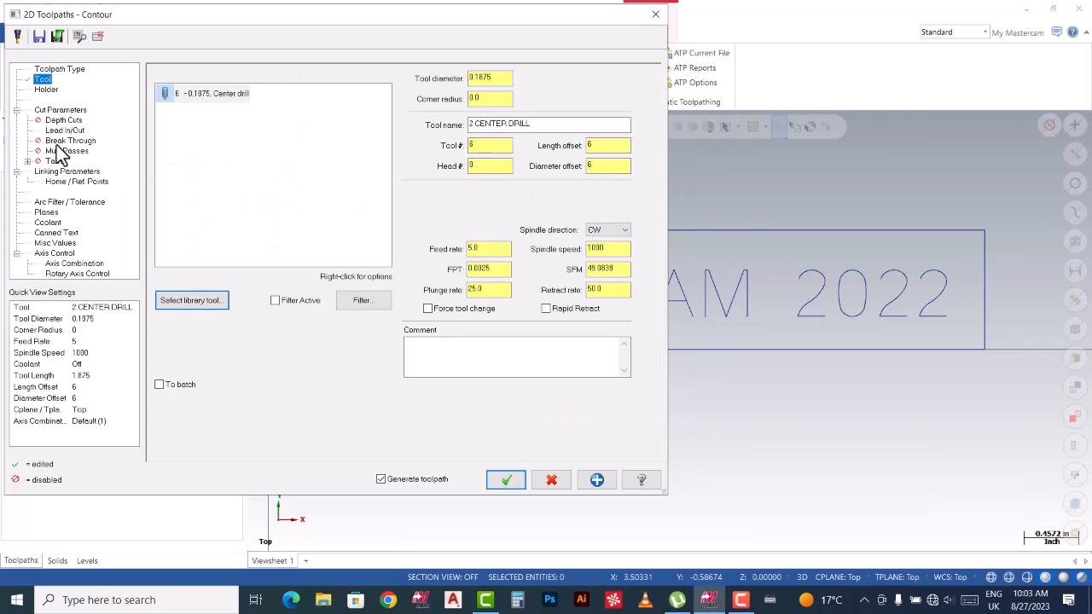
Assign holder B2C3-0016 and set the cutter compensation type to Off.
left_click(49, 90)
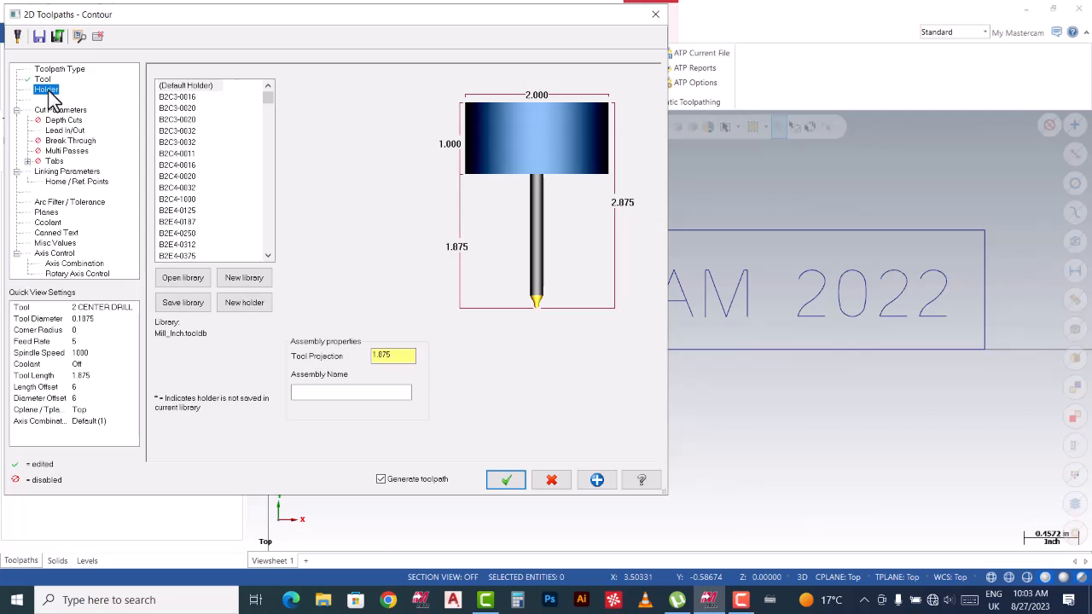
left_click(177, 97)
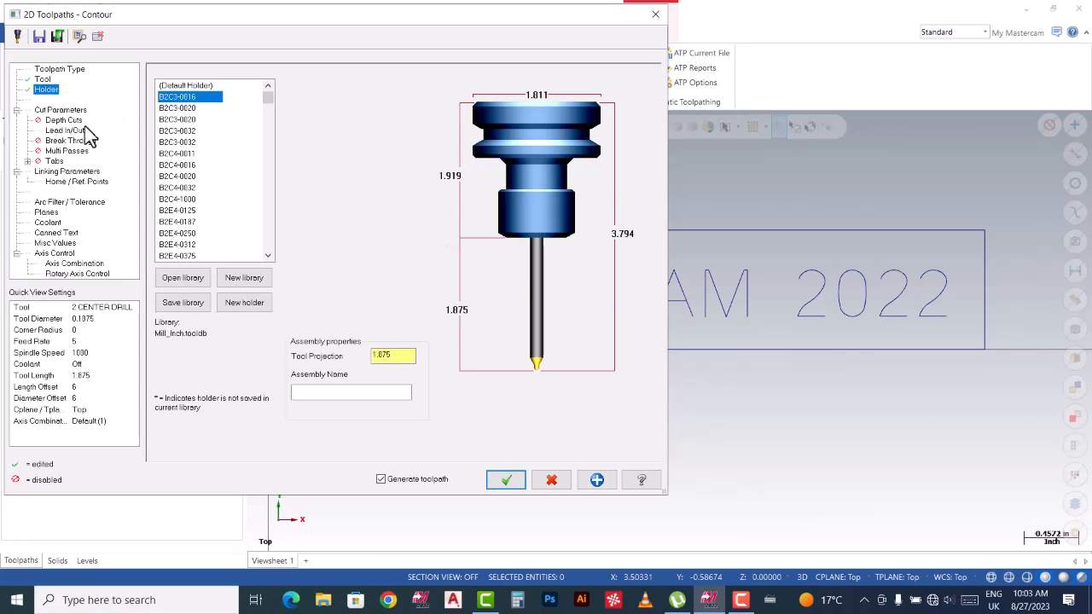
left_click(61, 110)
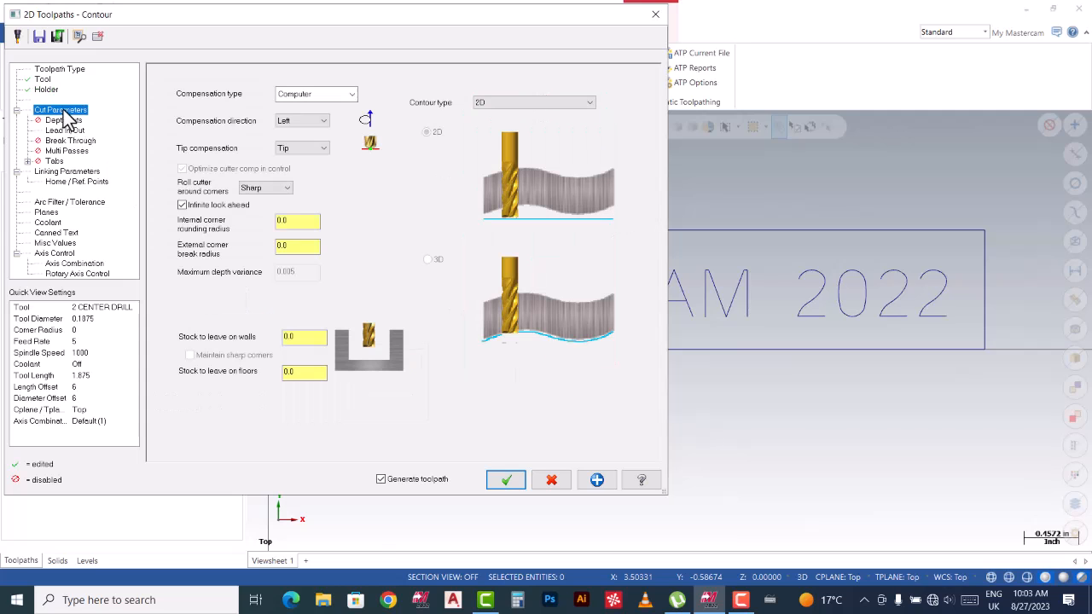
left_click(314, 95)
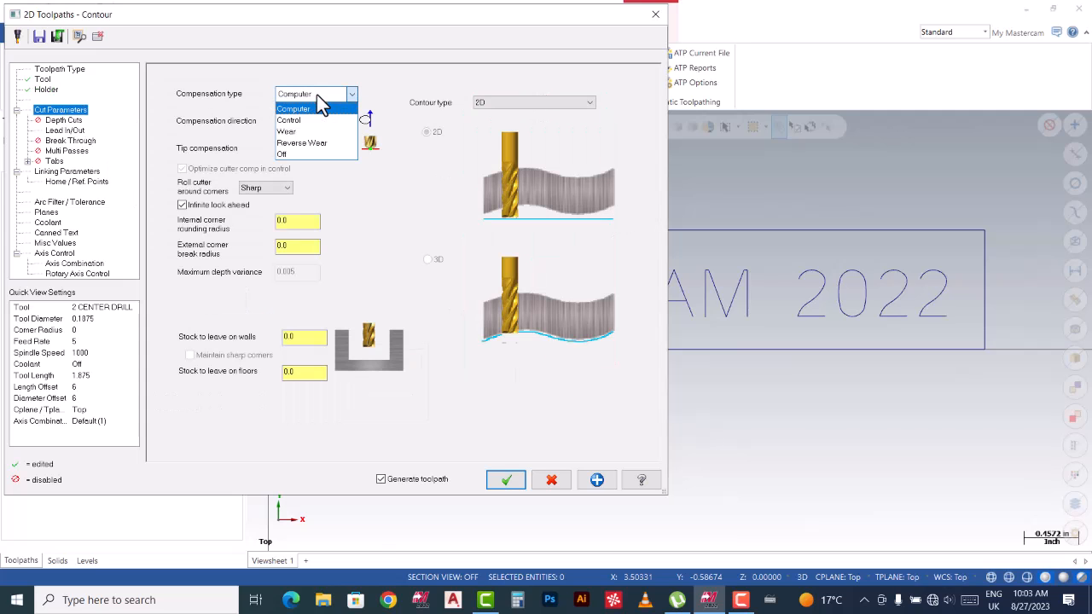
left_click(294, 154)
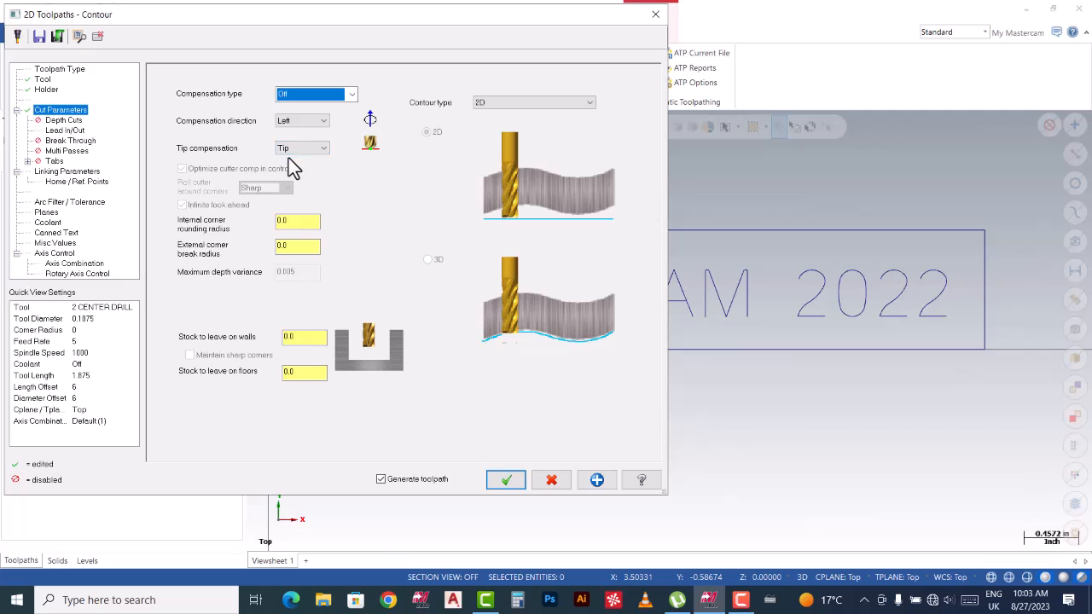
left_click(69, 122)
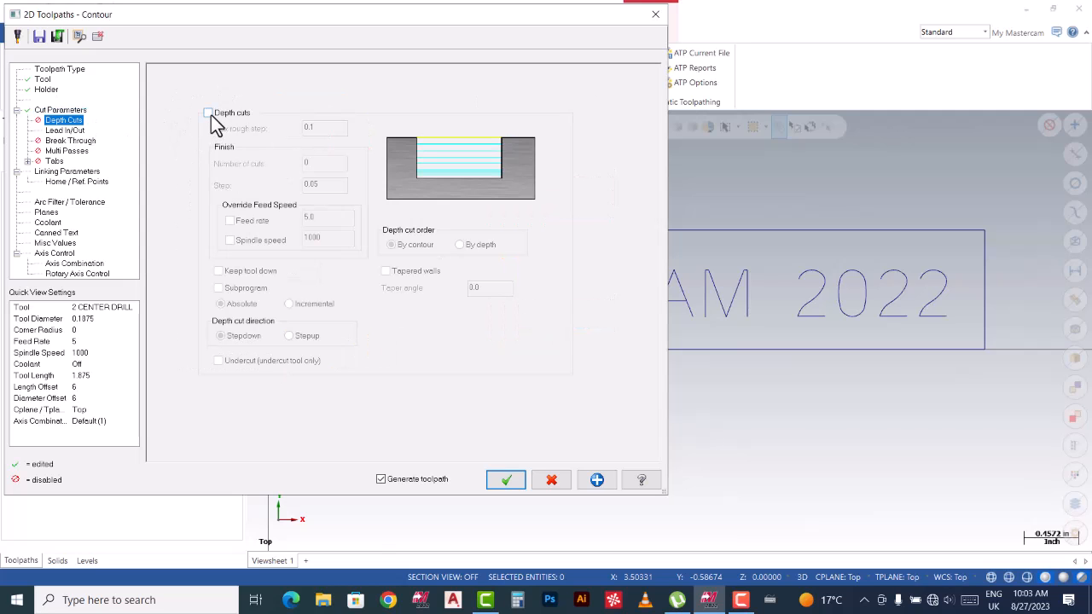
Disable lead in/out and make retract 0.25, feed plane 0.1 and depth -.010 absolute.
left_click(72, 132)
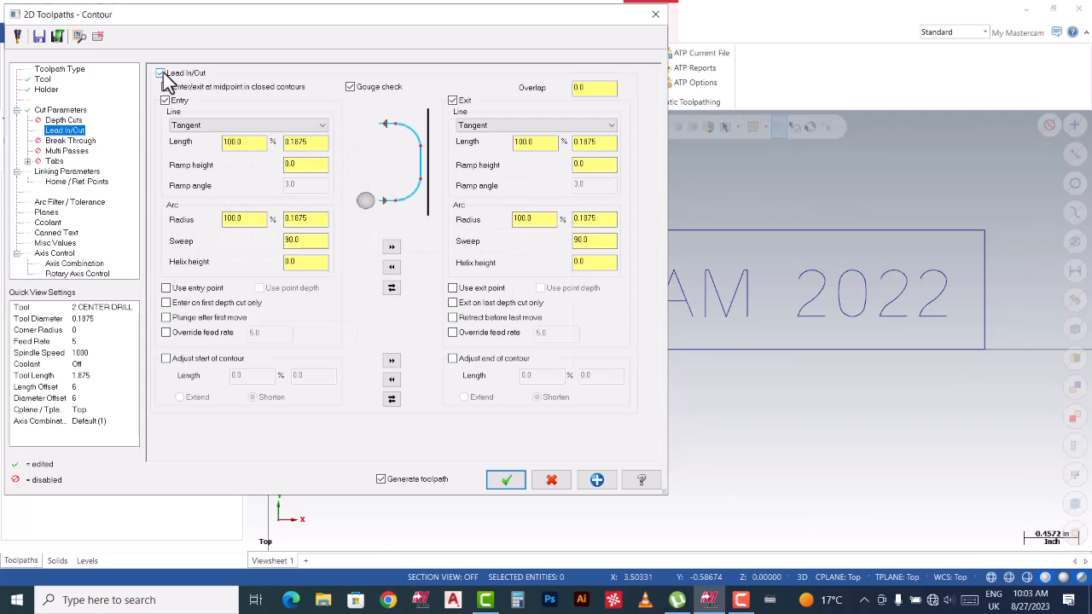
left_click(162, 75)
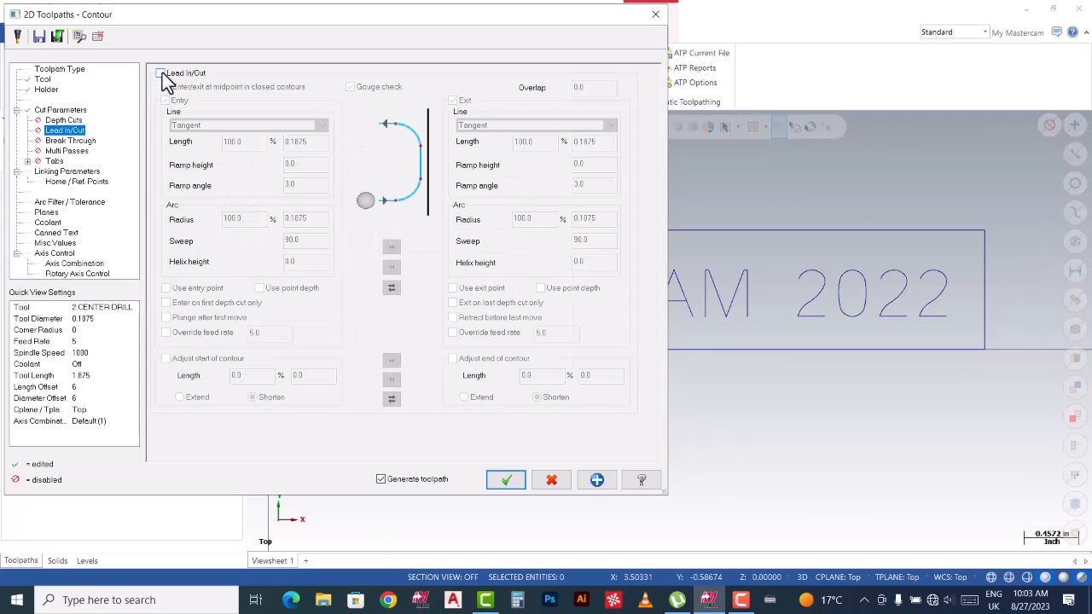
left_click(60, 170)
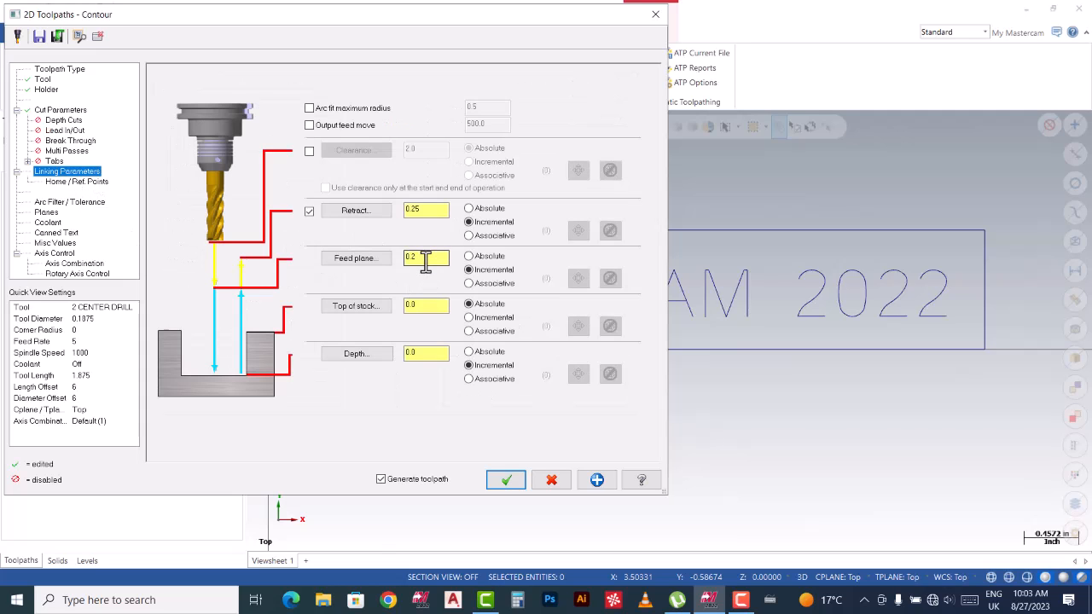
left_click(482, 256)
left_click(482, 210)
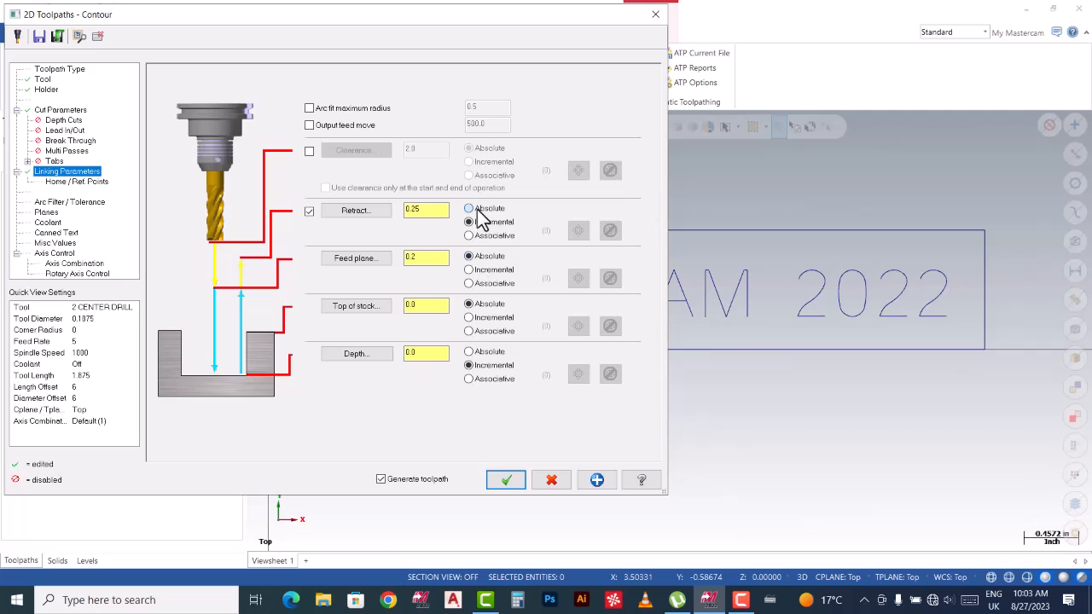
left_click(424, 260)
left_click(469, 352)
type("-.010")
Generate the contour toolpath, switch to Isometric (WCS), and start its backplot.
left_click(505, 482)
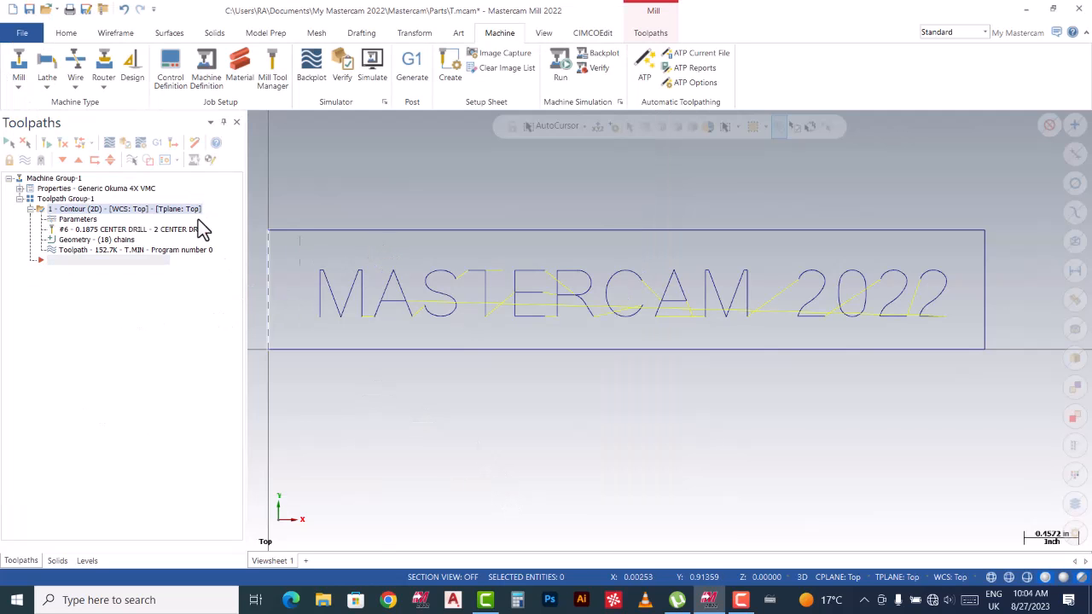
right_click(388, 191)
left_click(438, 316)
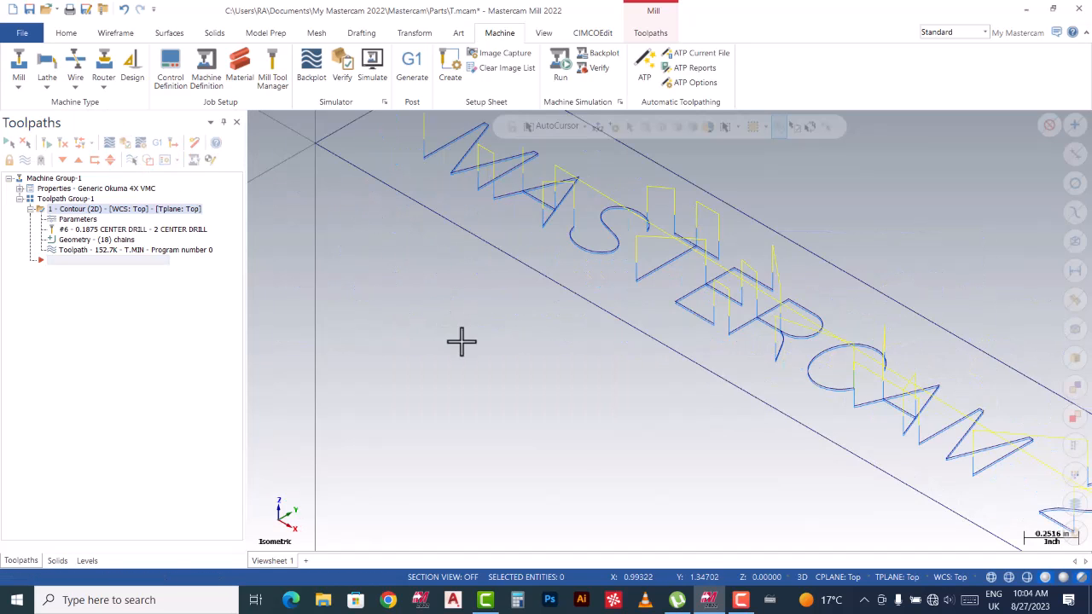
left_click(110, 143)
left_click(259, 120)
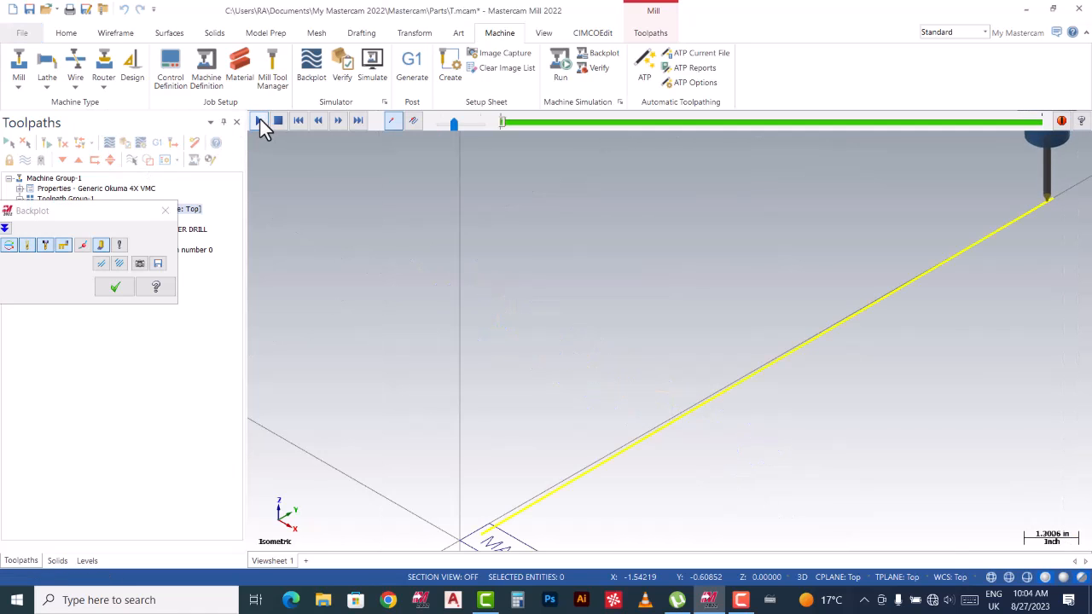
Speed up the backplot and zoom in as it traces the MASTERCAM 2022 letters.
left_click_drag(453, 125, 473, 126)
scroll(516, 353, "up", 5)
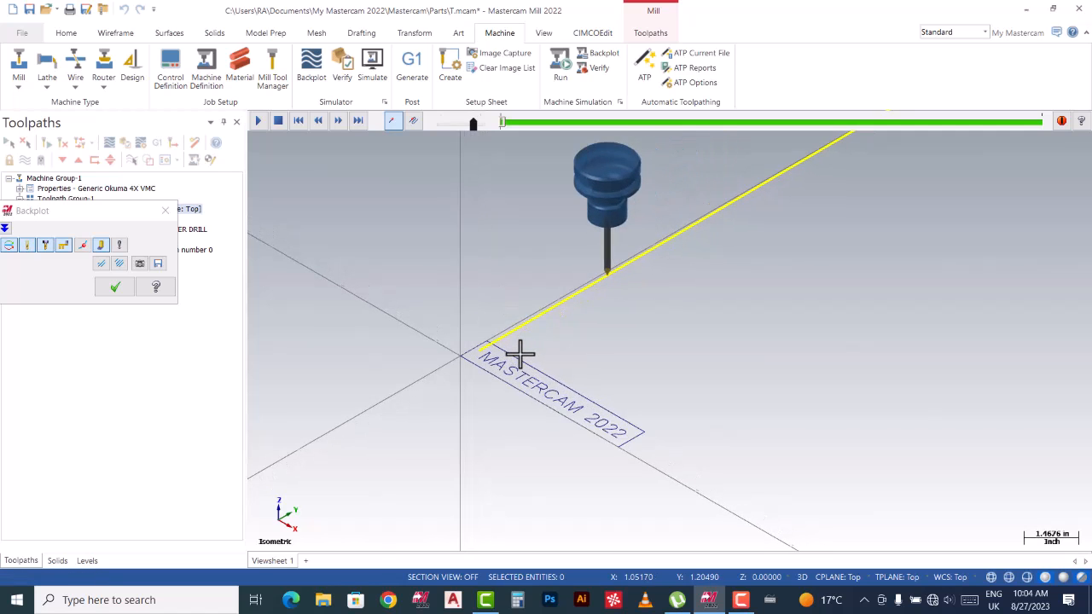
scroll(520, 396, "up", 2)
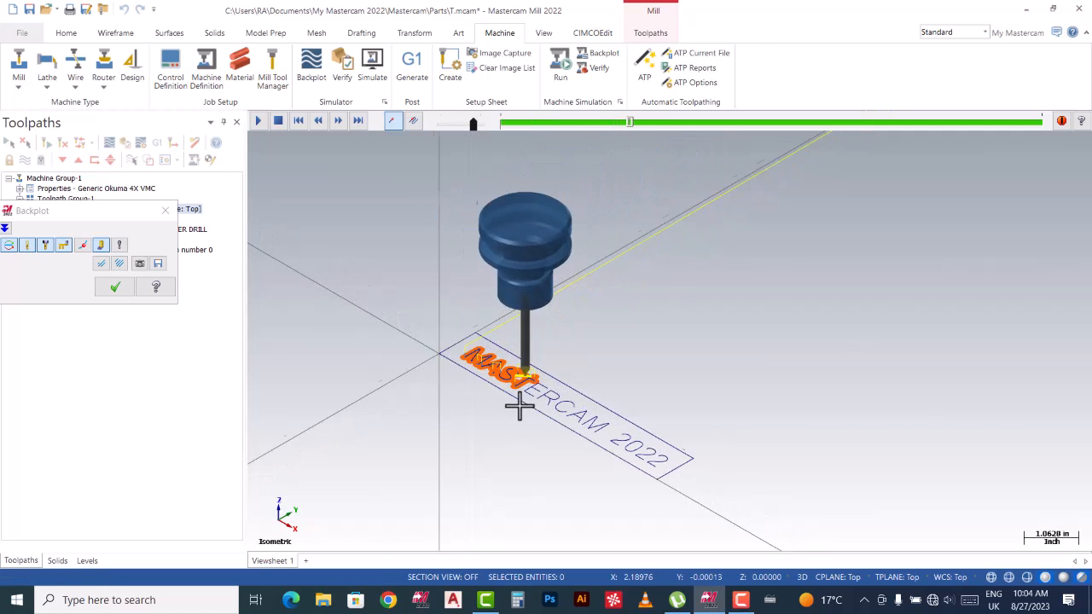
scroll(541, 406, "up", 1)
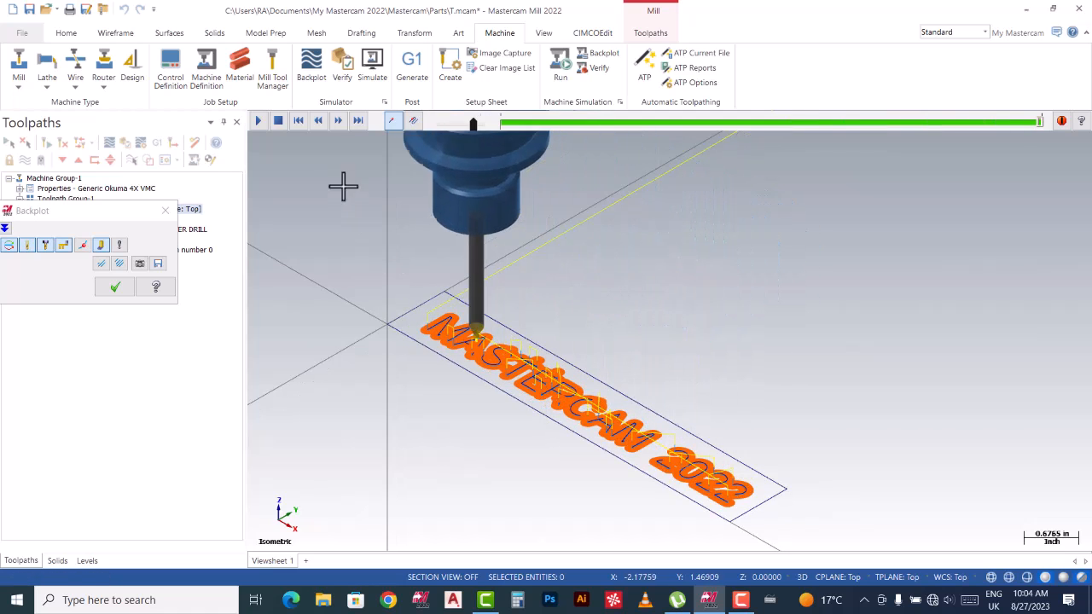
Define the 6.0 x 1.0 x 0.2 stock by picking two corners and entering its Z thickness.
left_click(166, 210)
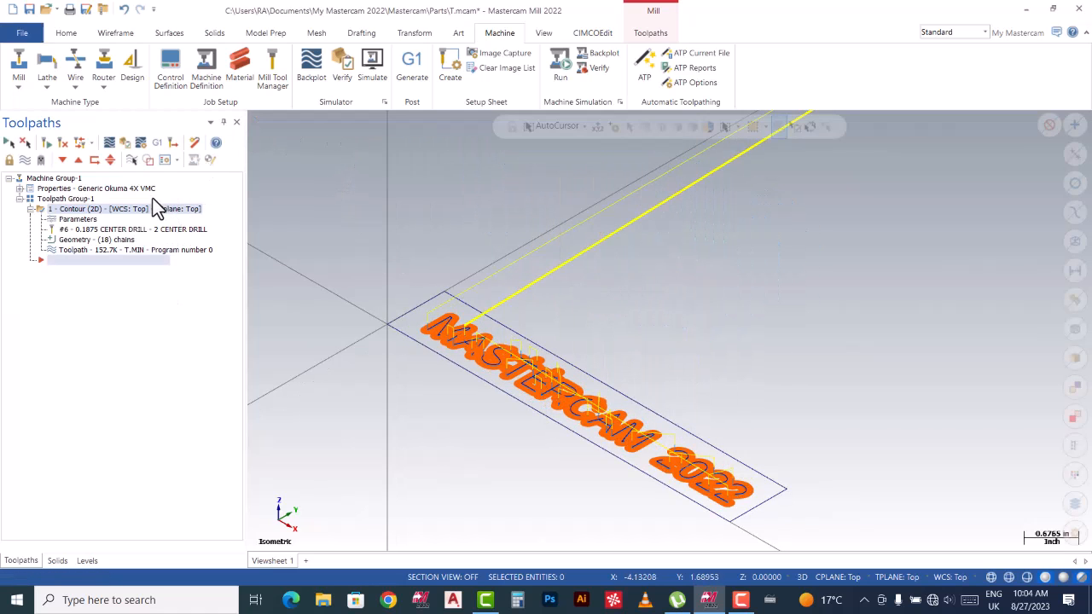
left_click(20, 189)
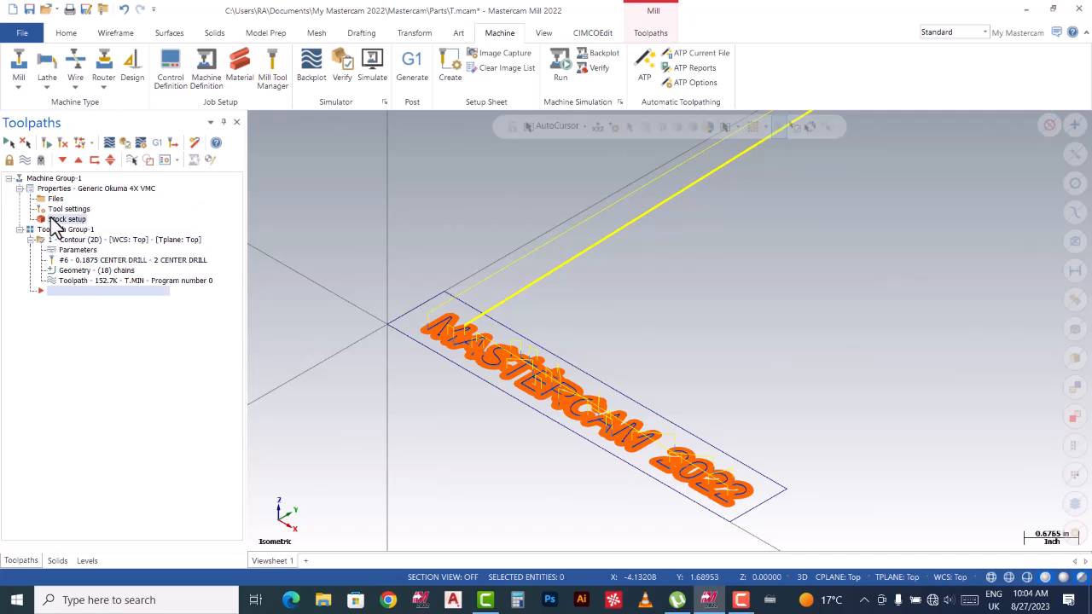
left_click(54, 219)
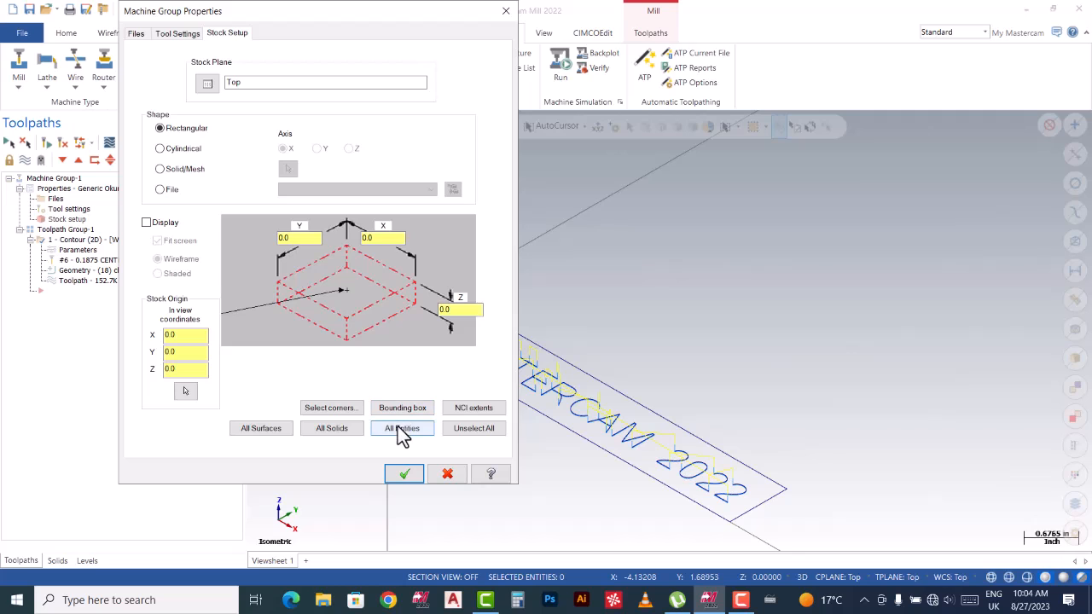
left_click(333, 410)
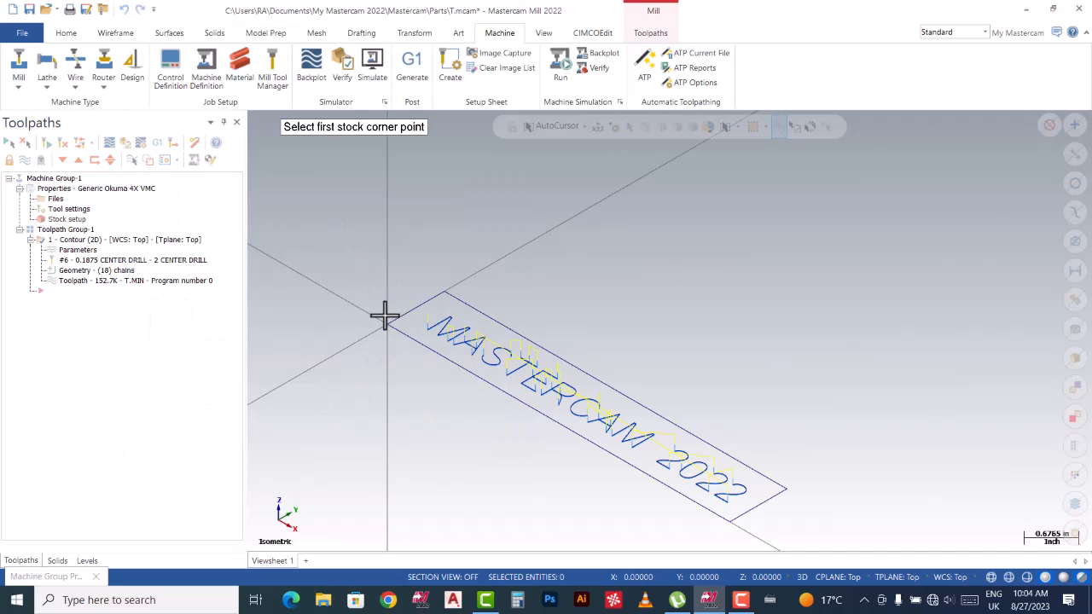
left_click(451, 299)
left_click(739, 529)
double_click(453, 309)
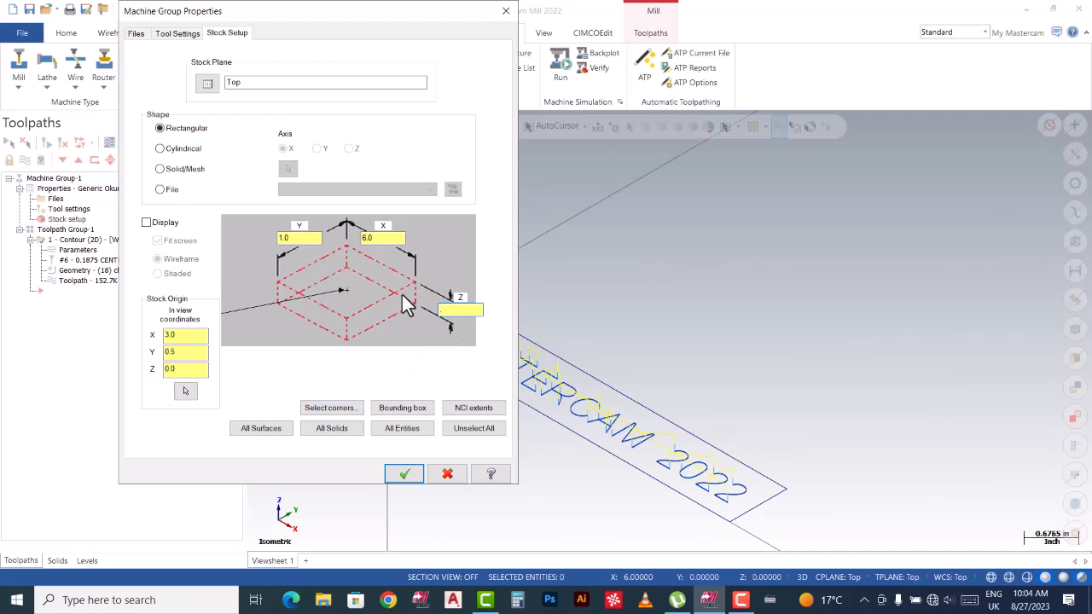
type("2")
left_click(404, 475)
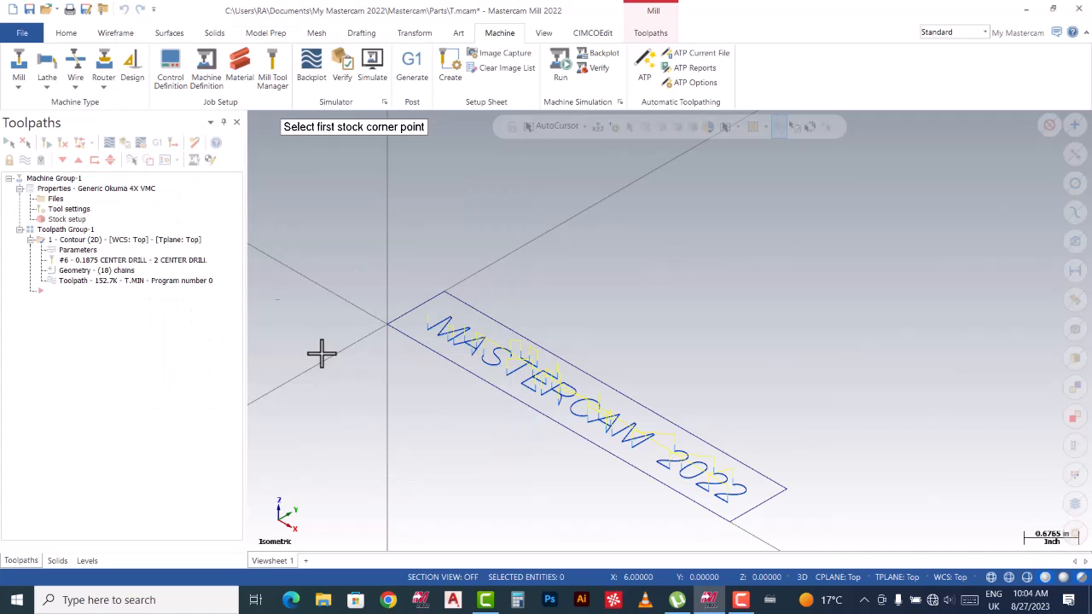
Display the stock as a solid shaded block and view it in Isometric (WCS).
left_click(62, 220)
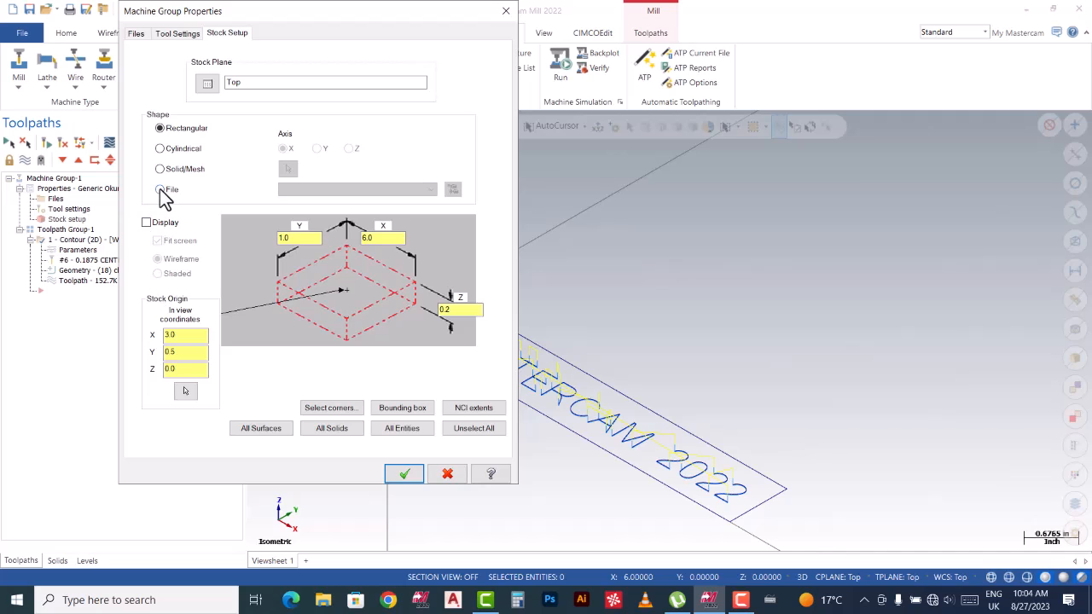
left_click(147, 224)
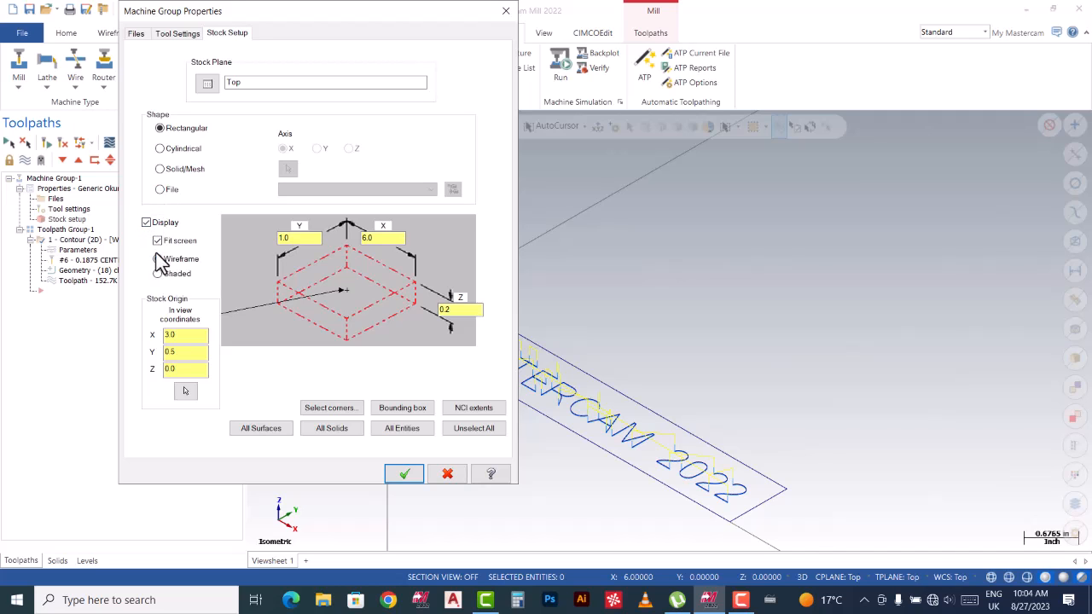
left_click(159, 275)
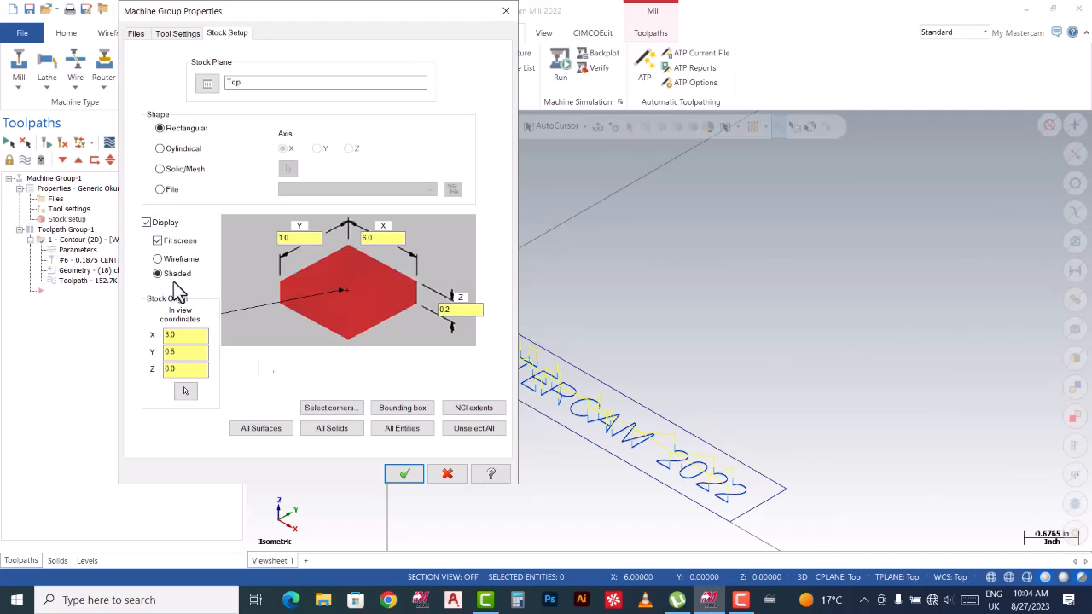
left_click(415, 474)
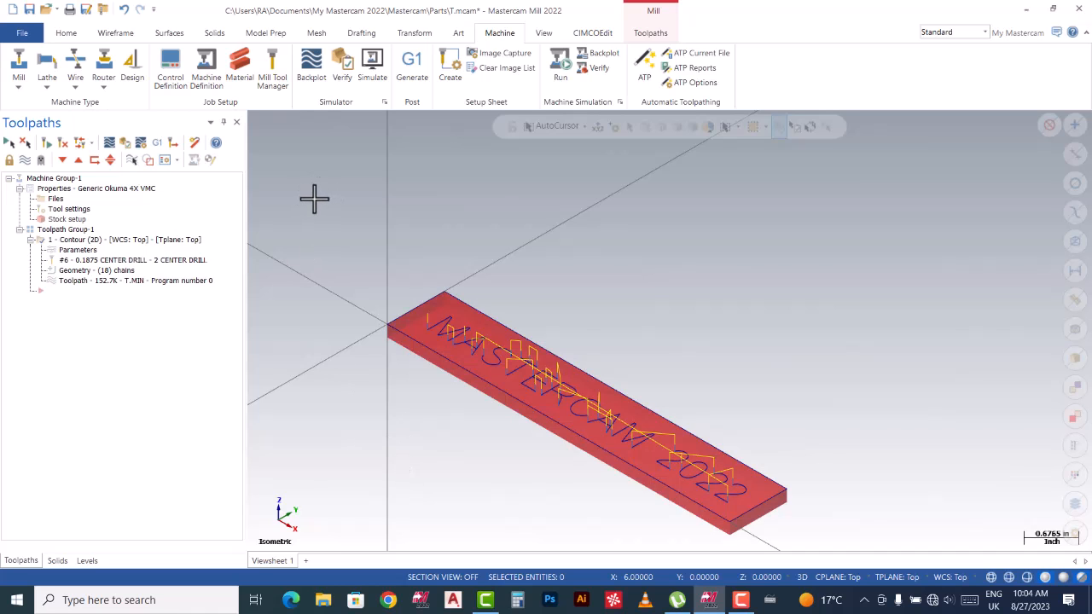
right_click(327, 254)
left_click(354, 283)
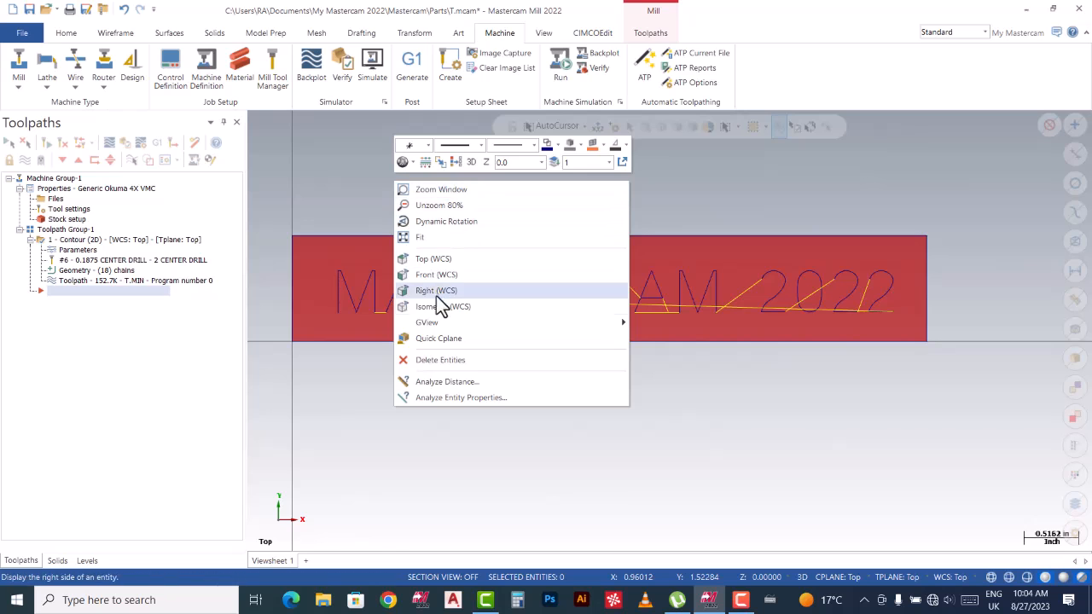
left_click(441, 306)
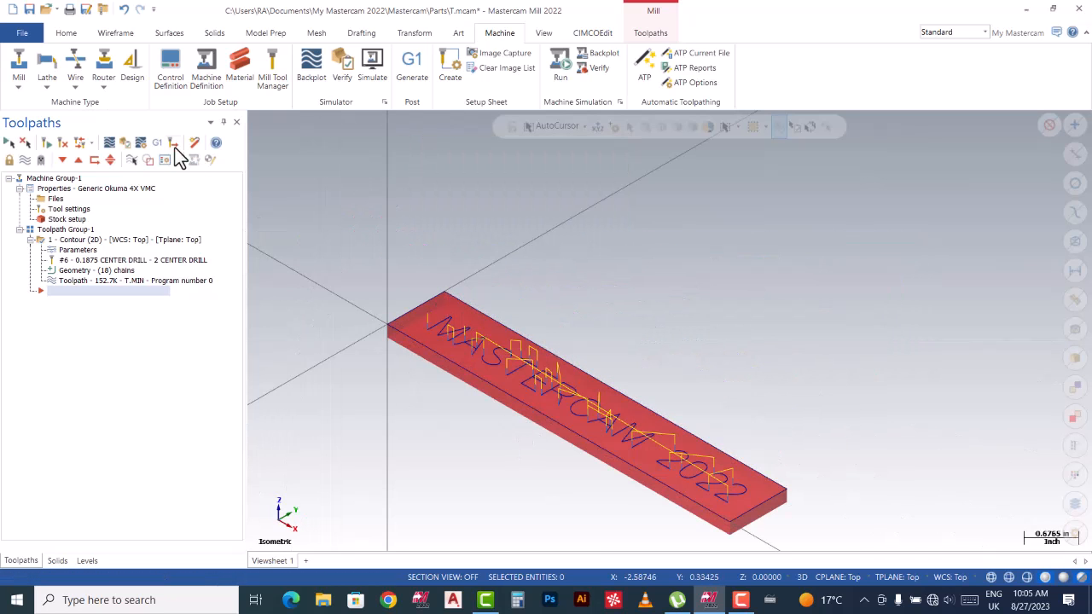
Launch Mastercam Simulator maximized, slow the playback speed, and start the simulation.
left_click(124, 142)
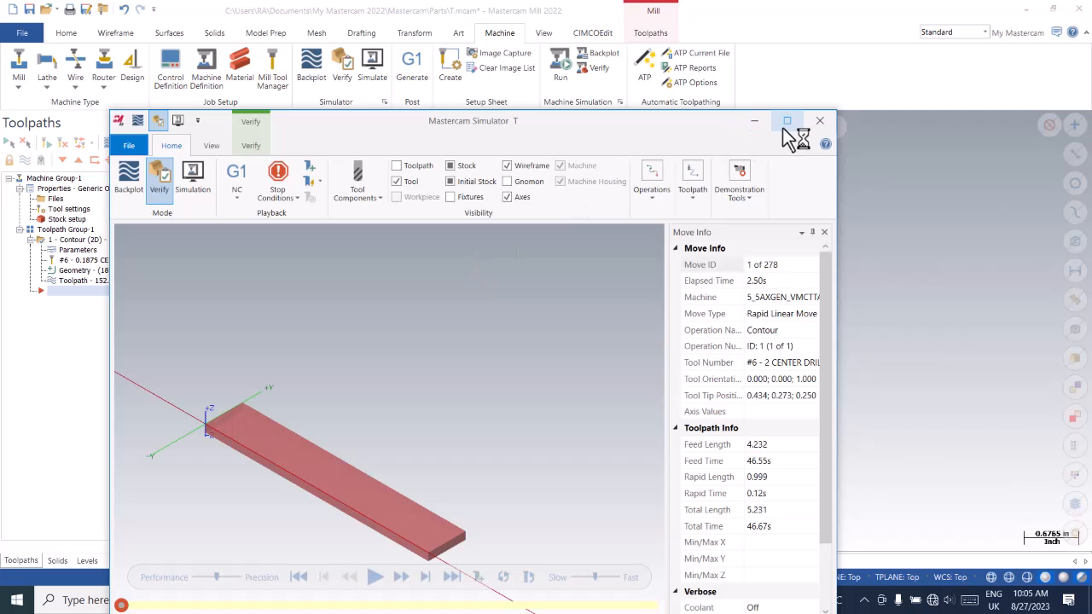
left_click(785, 127)
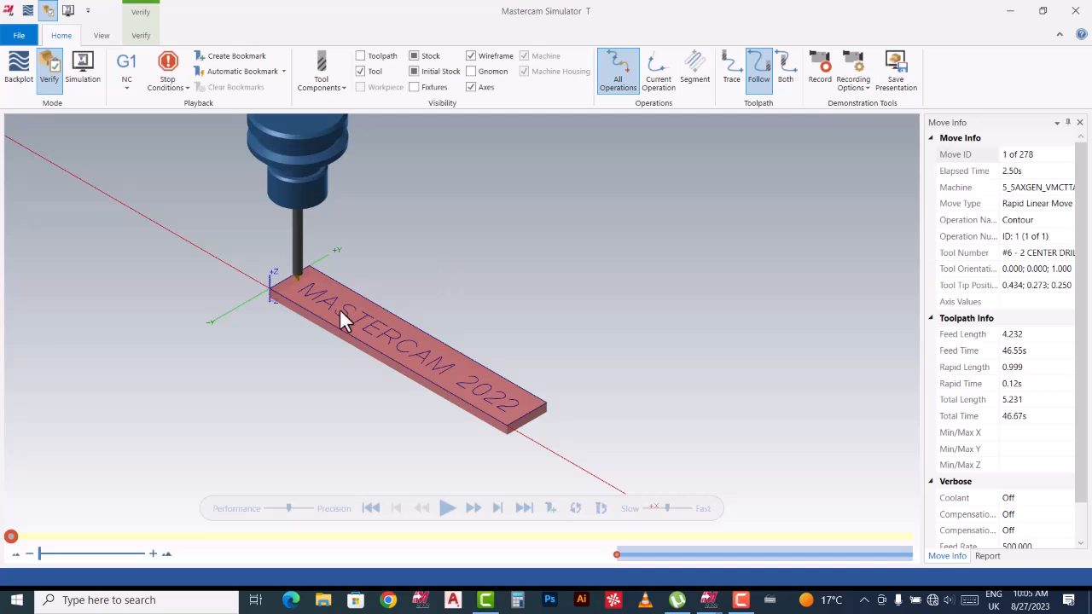
scroll(286, 280, "up", 3)
scroll(346, 227, "down", 2)
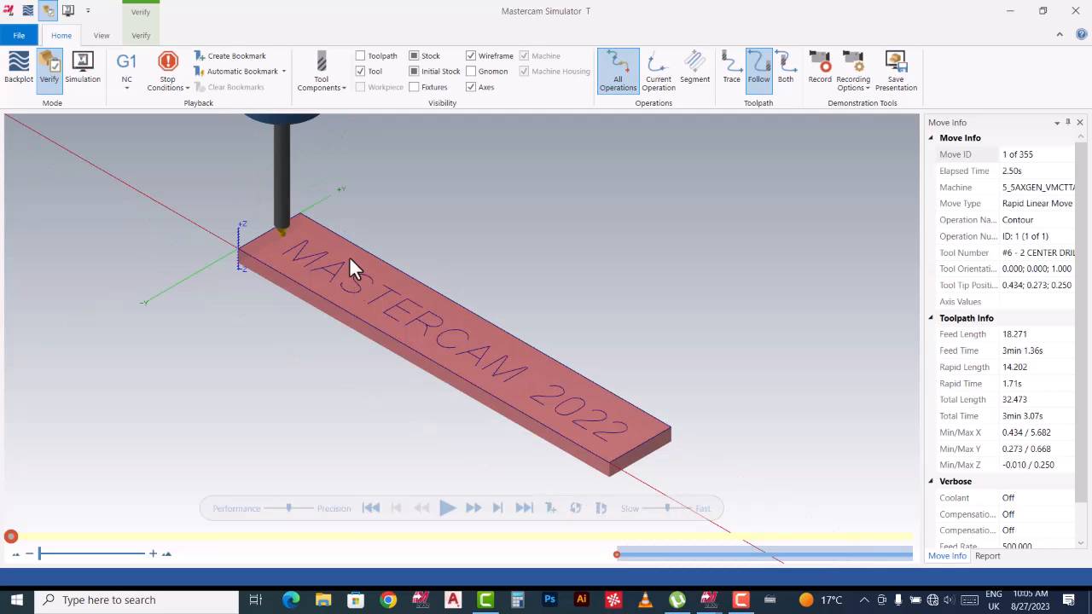
left_click_drag(667, 507, 645, 509)
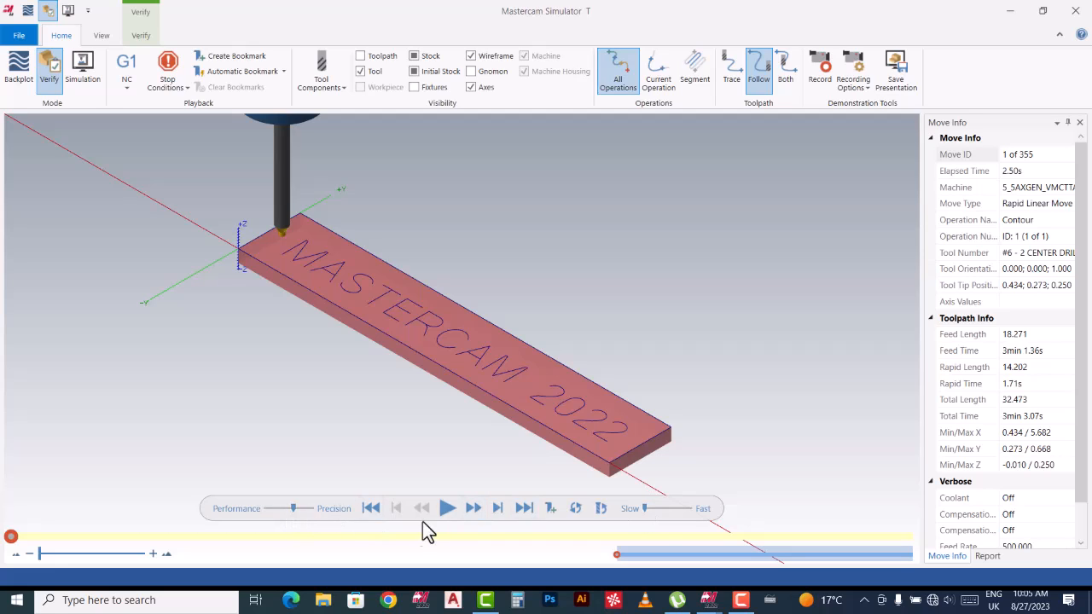
left_click(446, 509)
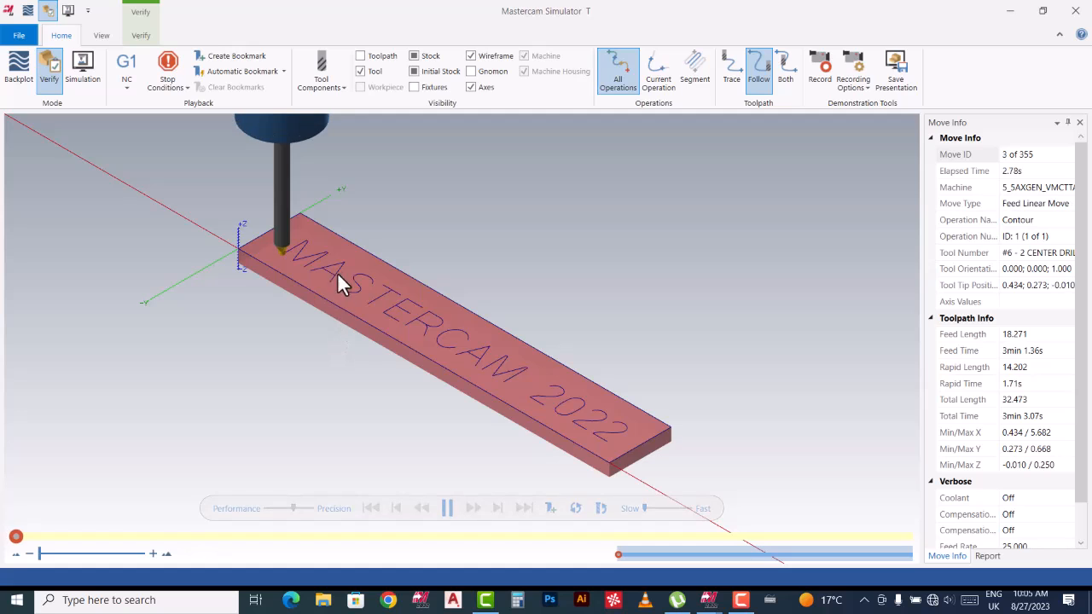
Watch the engraving run to move 355 of 355, speeding it up, then close the simulator.
scroll(299, 256, "up", 4)
scroll(297, 255, "up", 2)
scroll(304, 252, "up", 2)
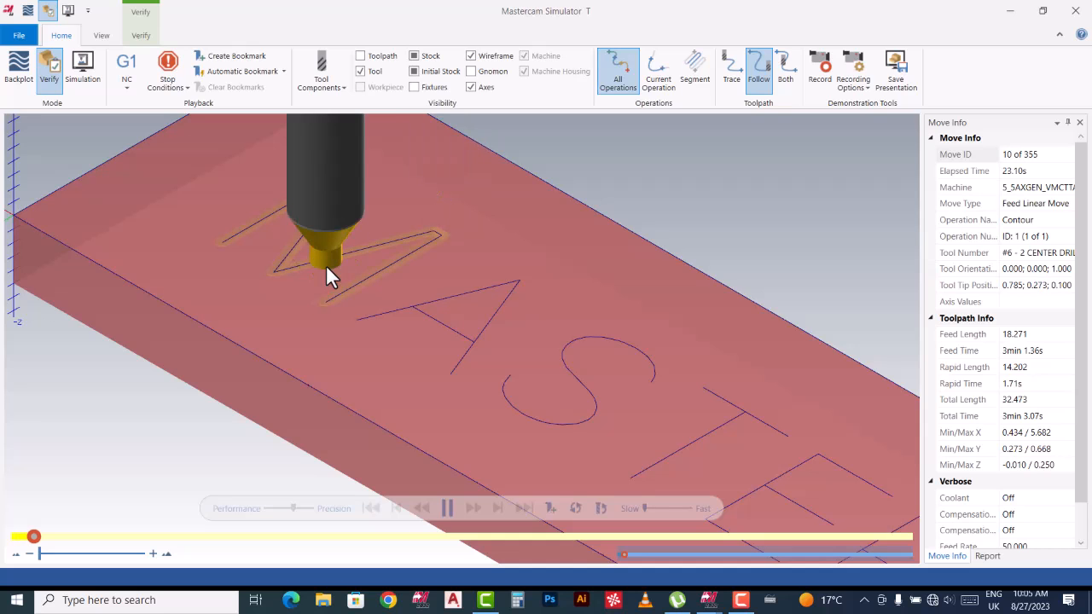
scroll(307, 244, "down", 5)
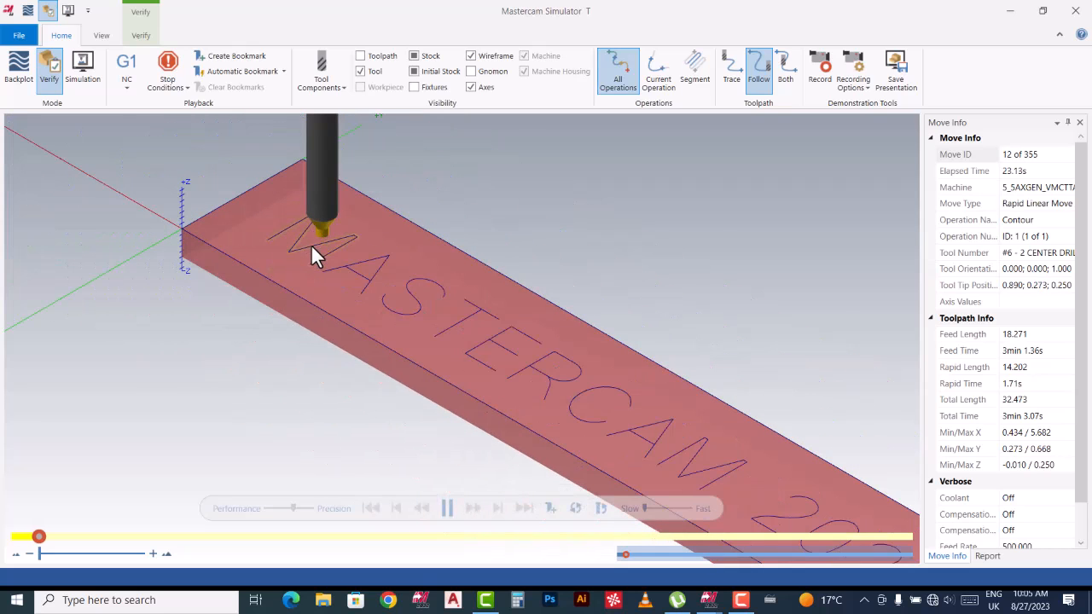
scroll(301, 241, "down", 2)
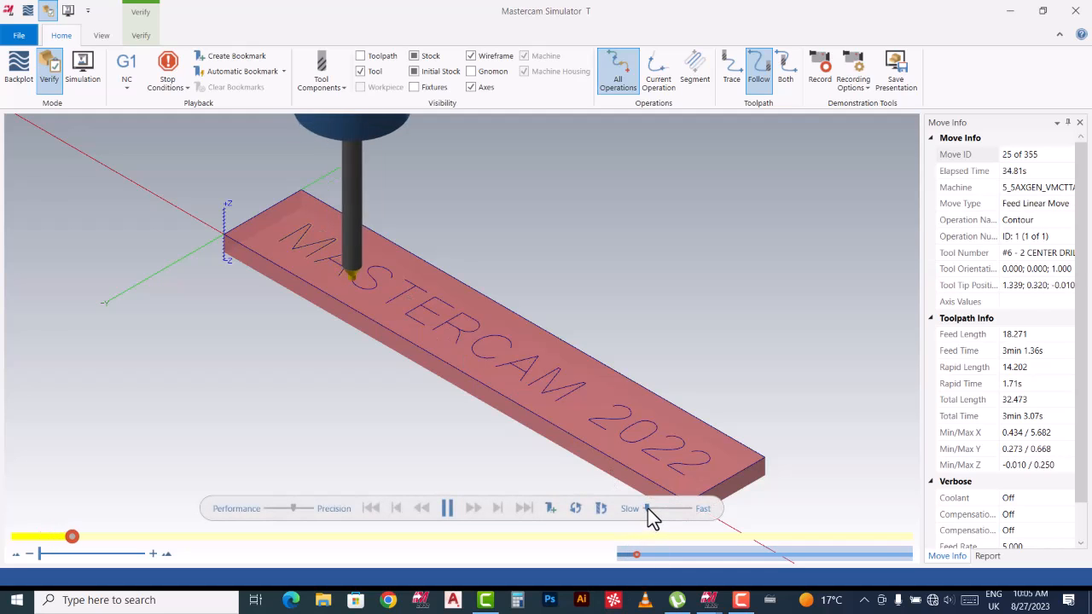
scroll(367, 304, "up", 5)
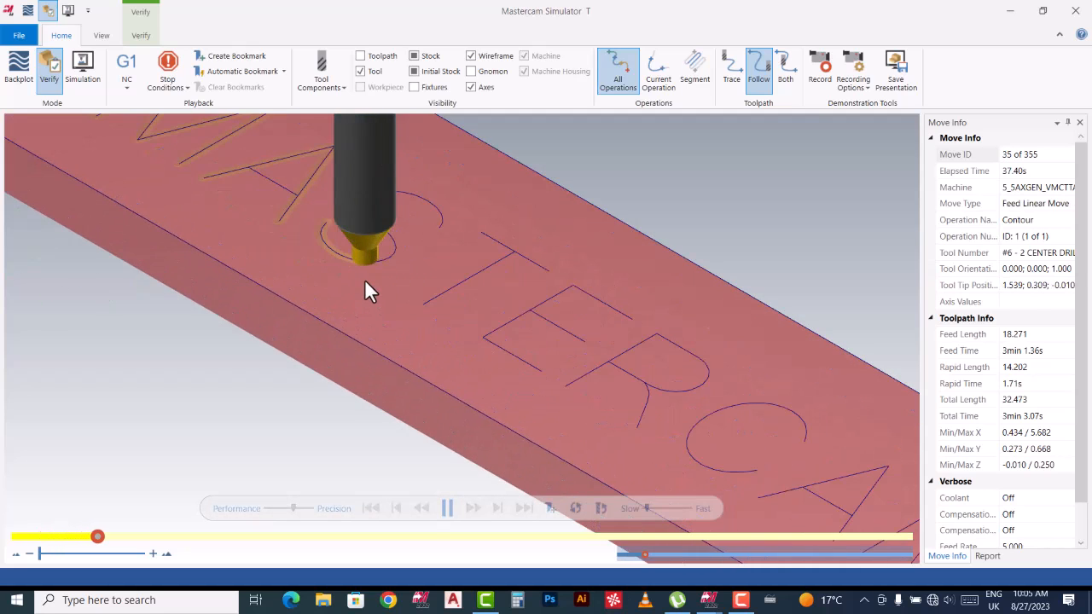
scroll(381, 251, "up", 2)
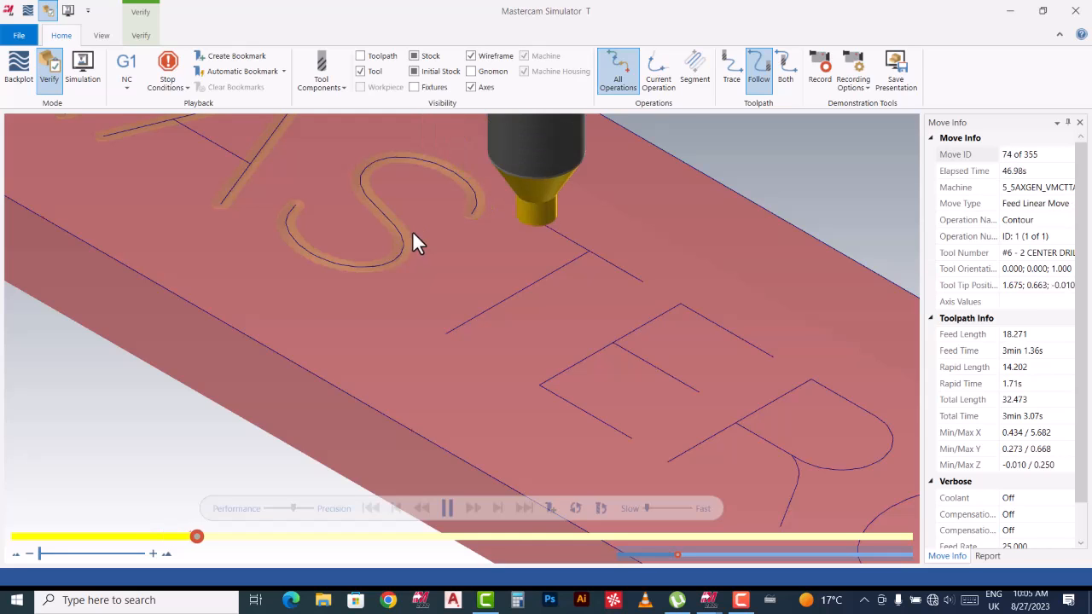
scroll(411, 233, "down", 5)
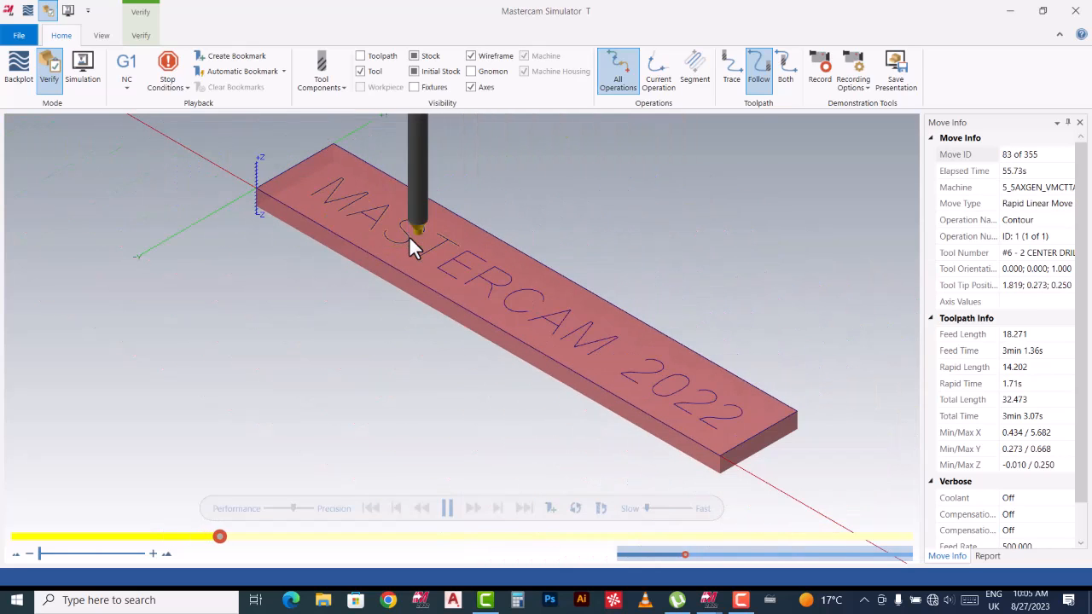
left_click_drag(647, 509, 658, 510)
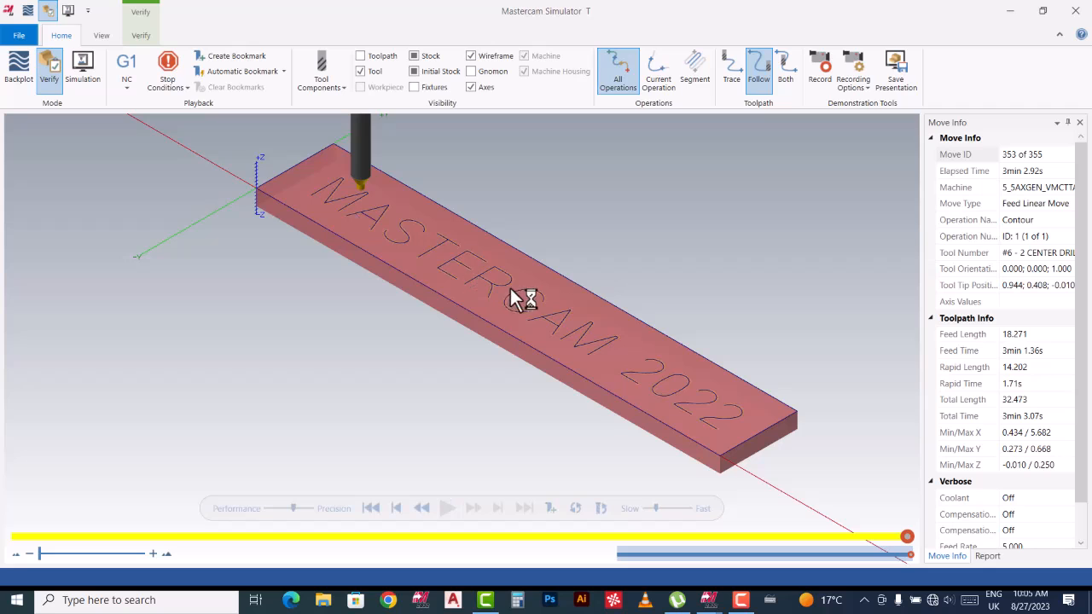
scroll(432, 262, "up", 5)
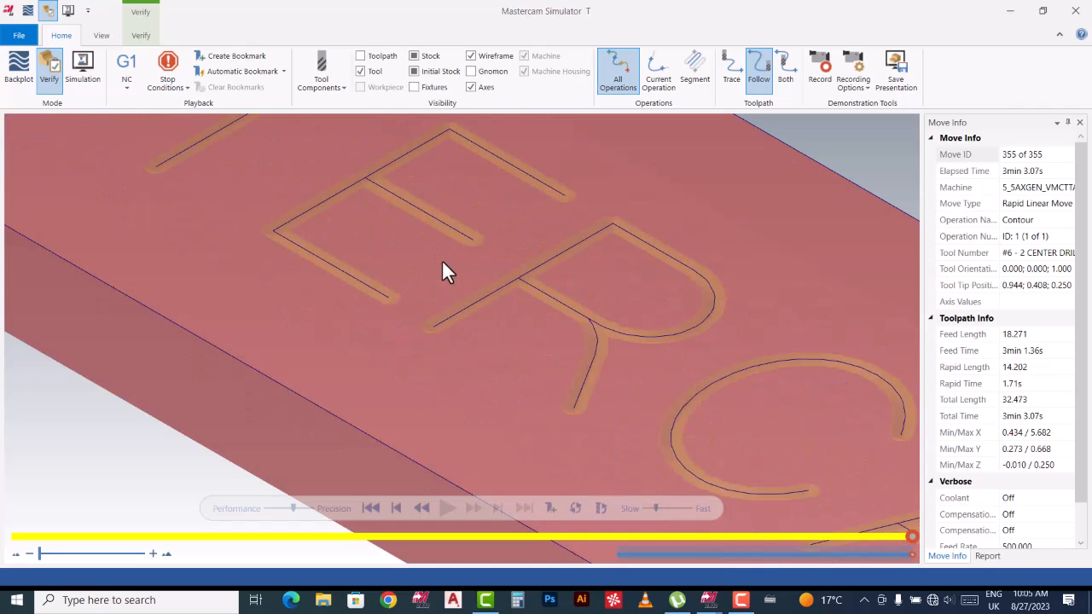
scroll(433, 260, "down", 3)
scroll(442, 271, "down", 3)
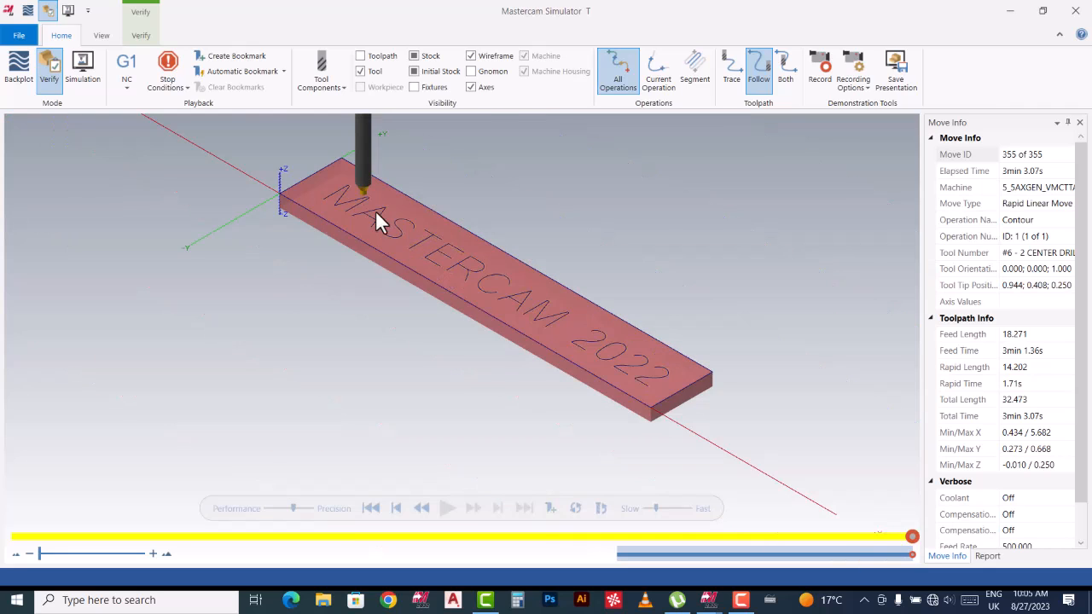
left_click(1075, 10)
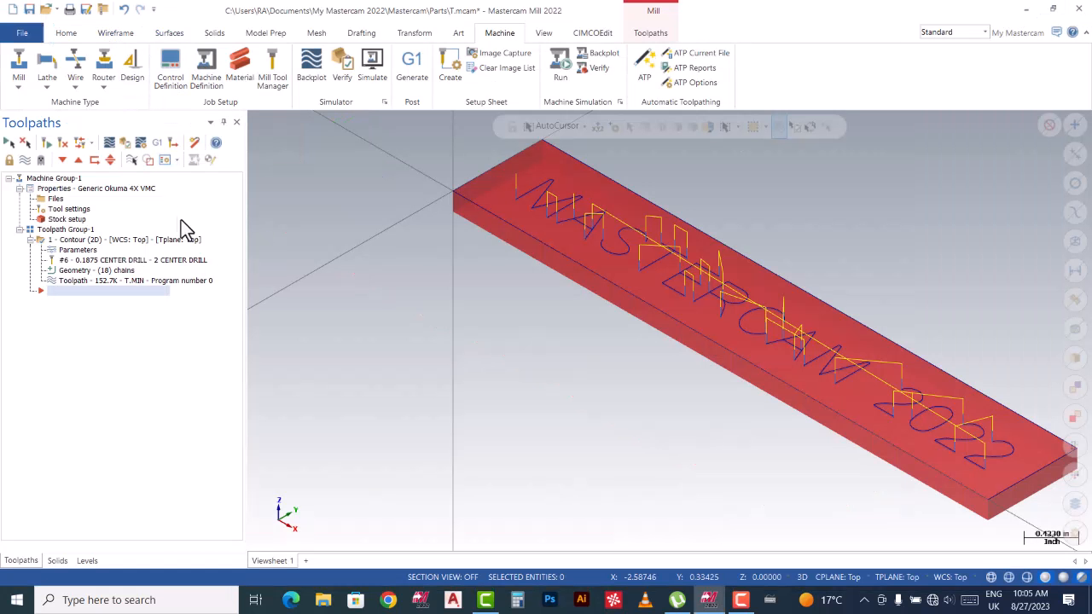
Post the contour toolpath to a .MIN NC file, dismissing the H0 fixture offset error.
left_click(159, 145)
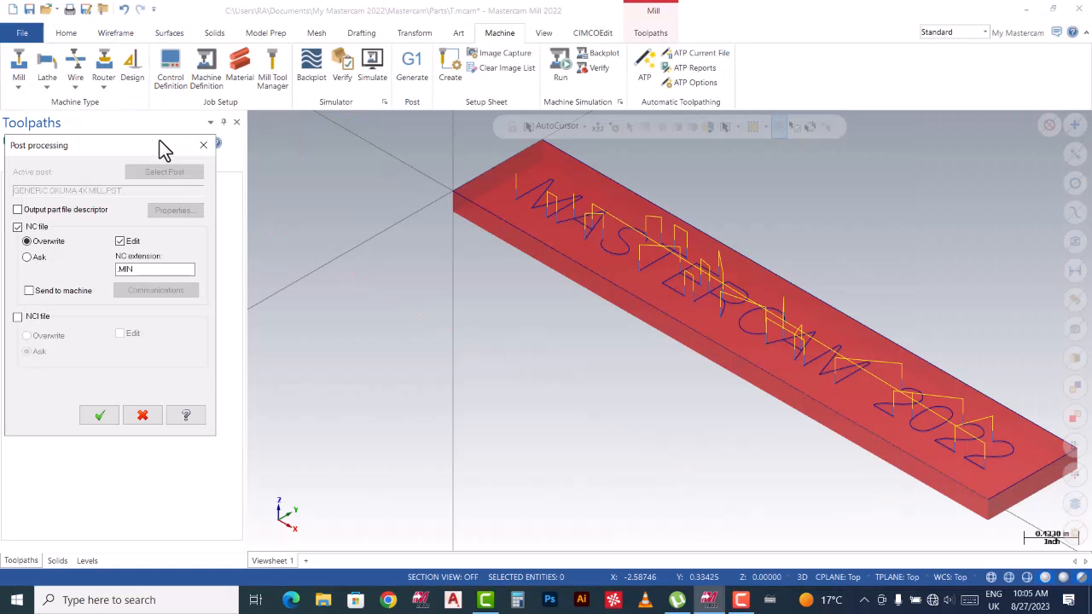
left_click(100, 415)
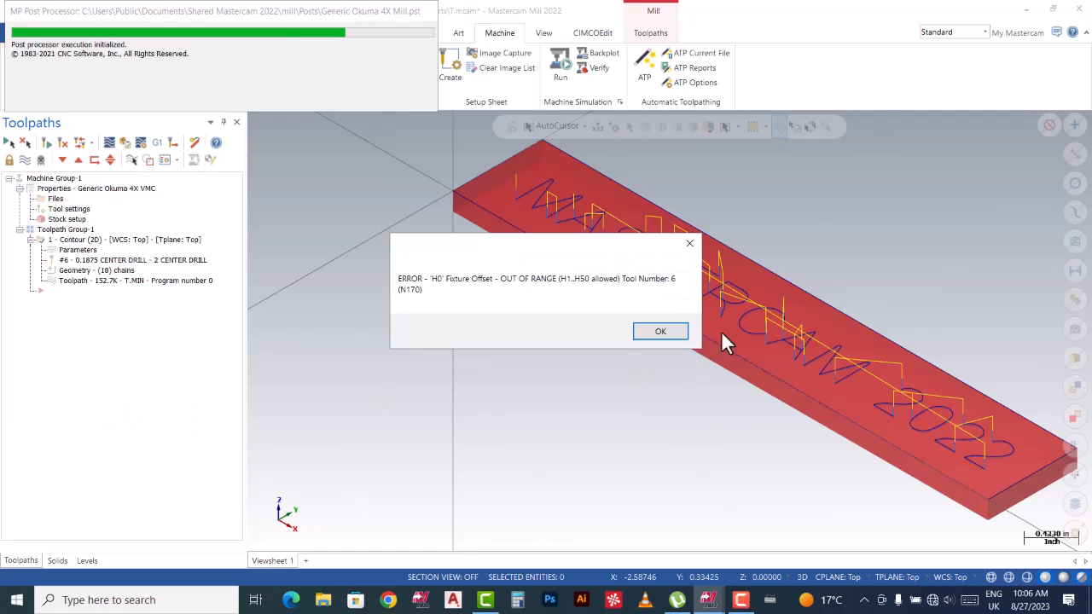
left_click(680, 333)
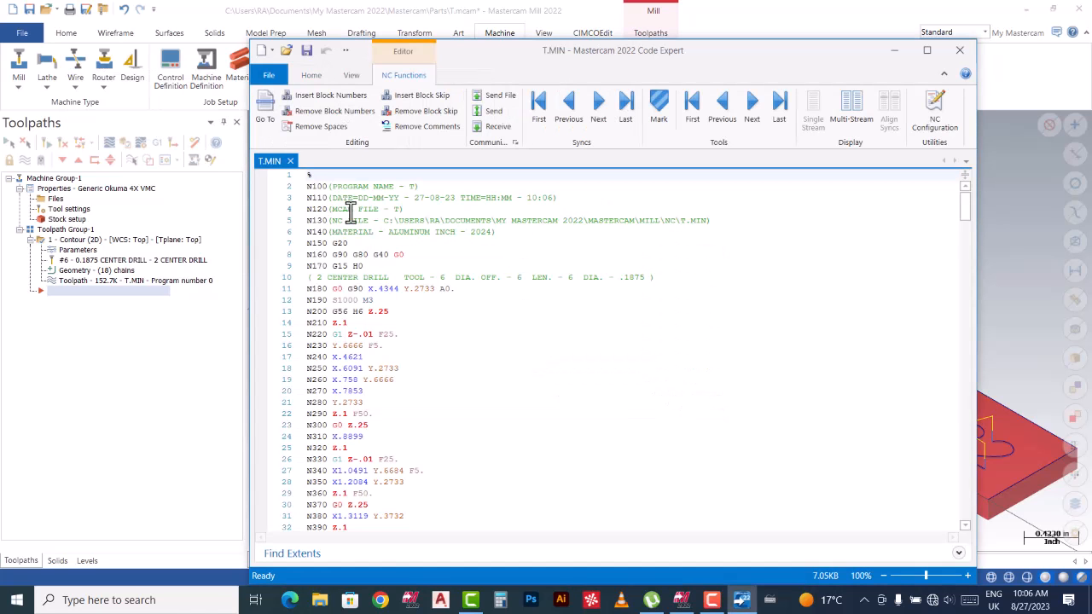
Review the T.MIN program from the N200 G56 H6 Z.25 line down through the code.
left_click(355, 311)
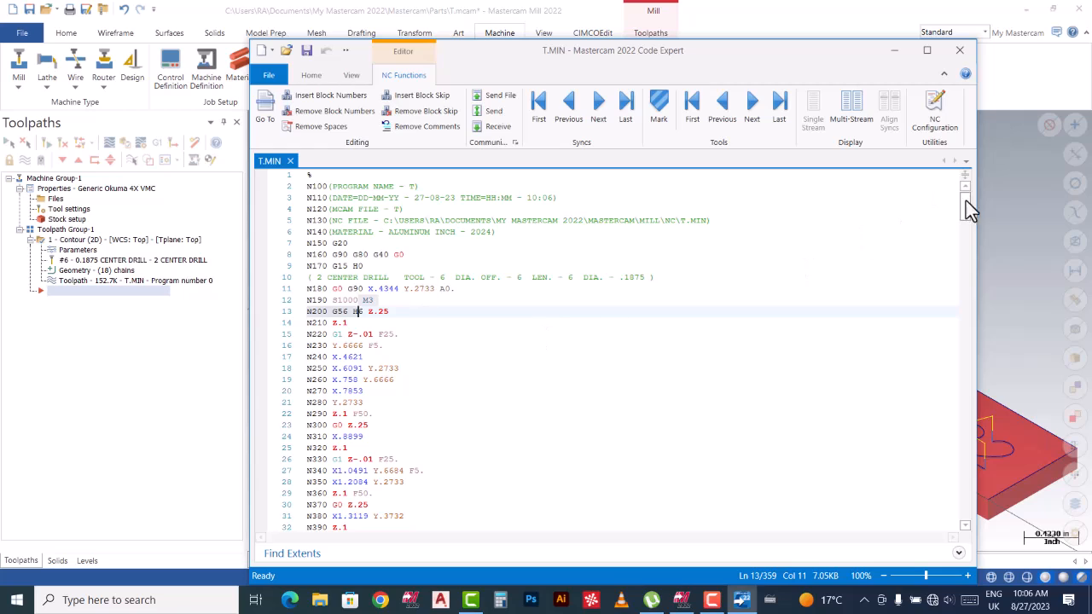
left_click_drag(970, 207, 940, 174)
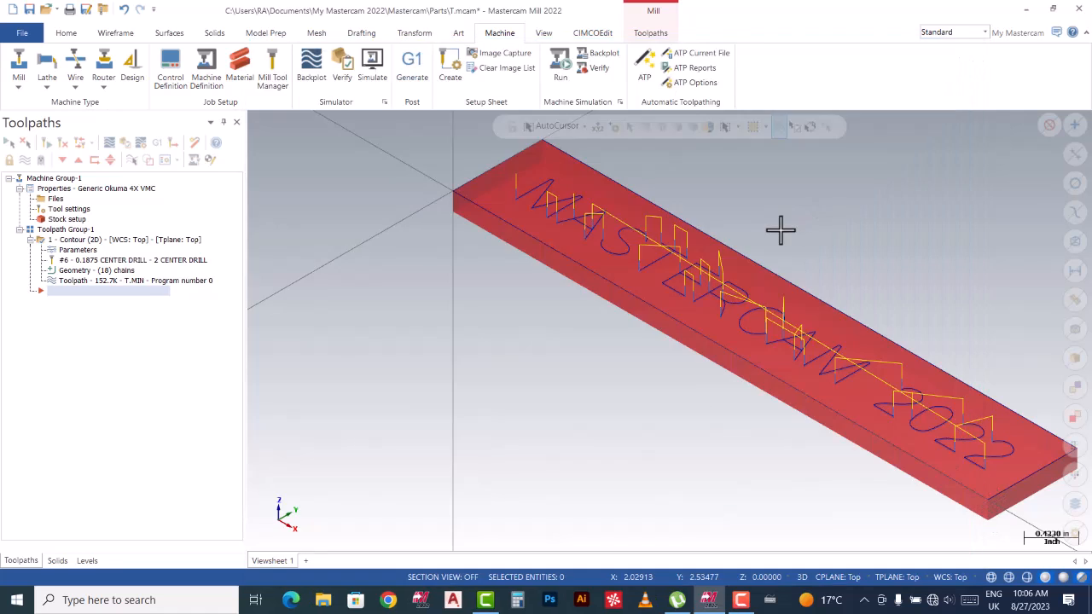
Close Code Expert, show the stock and contour toolpath in Top (WCS) view, then return to Code Expert.
left_click(957, 51)
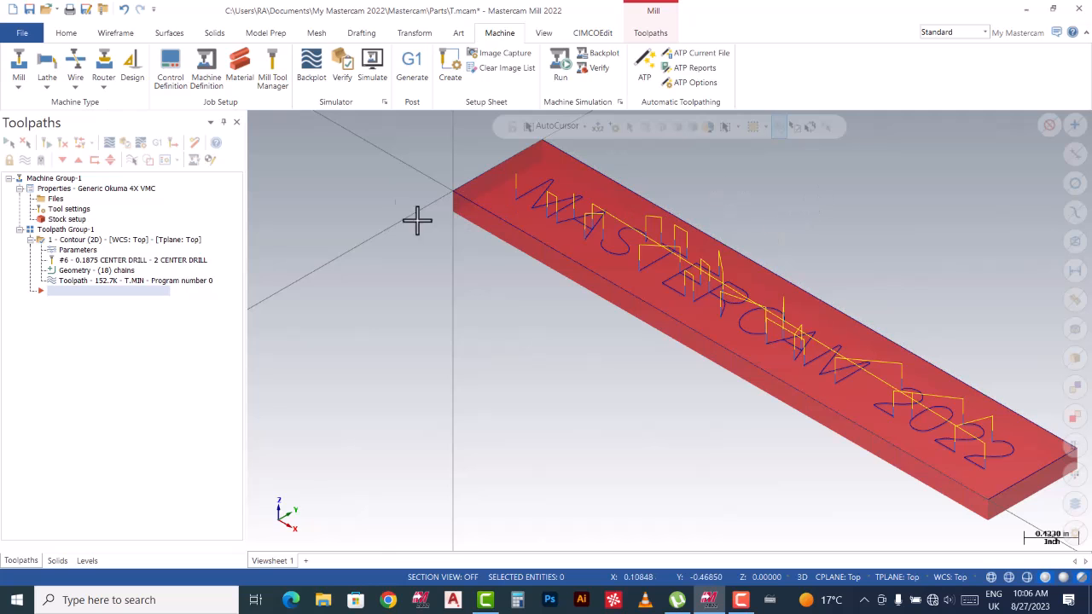
right_click(329, 195)
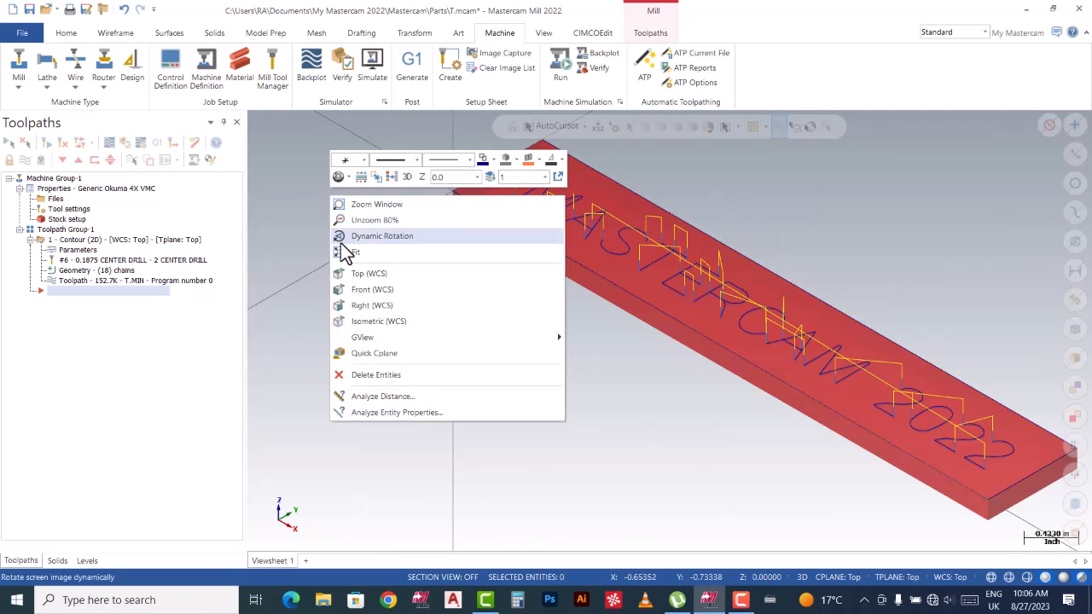
left_click(374, 275)
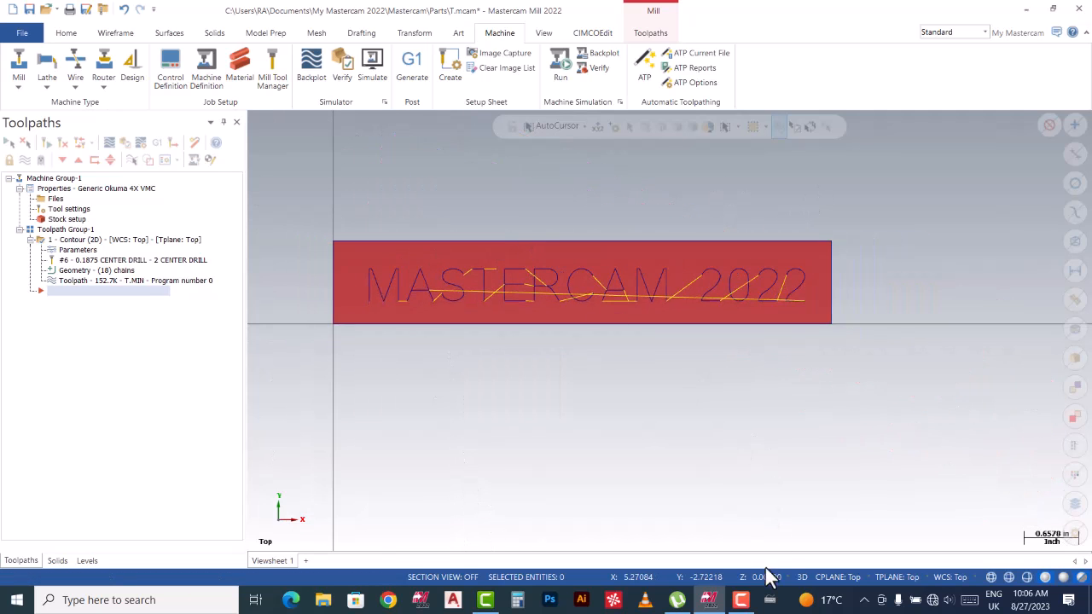
left_click(741, 600)
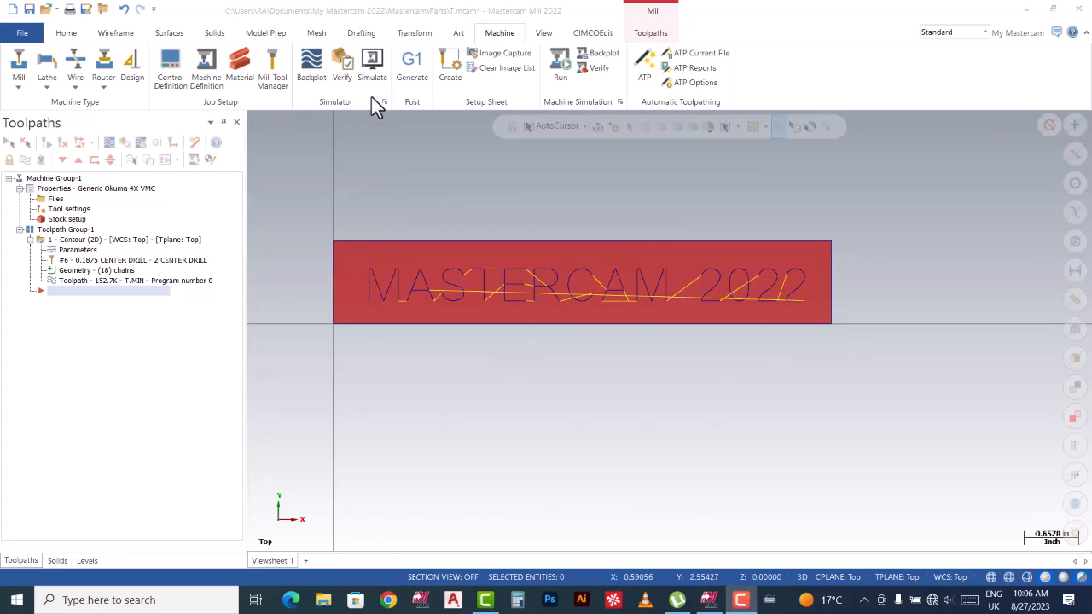